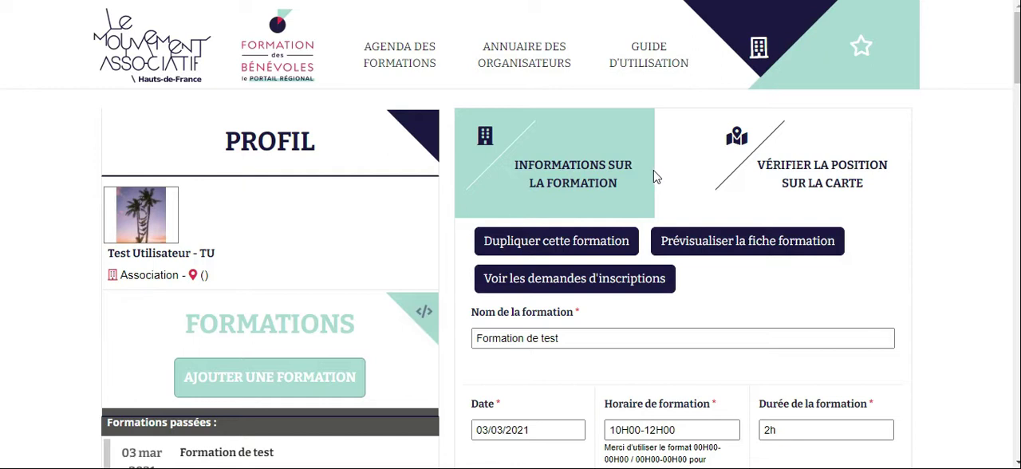
Review the edit form of Formation de test, from the available actions down to the Modalités d'inscription section
scroll(652, 177, "down", 1)
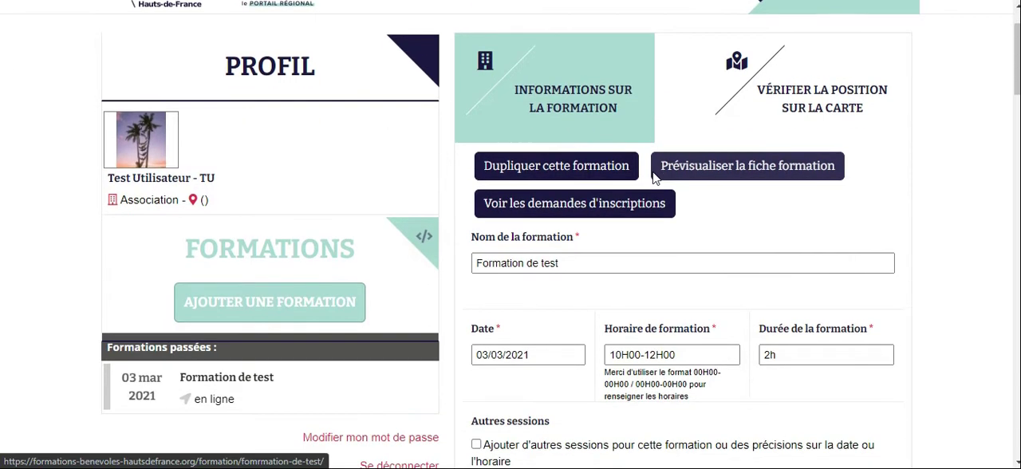
scroll(652, 177, "down", 1)
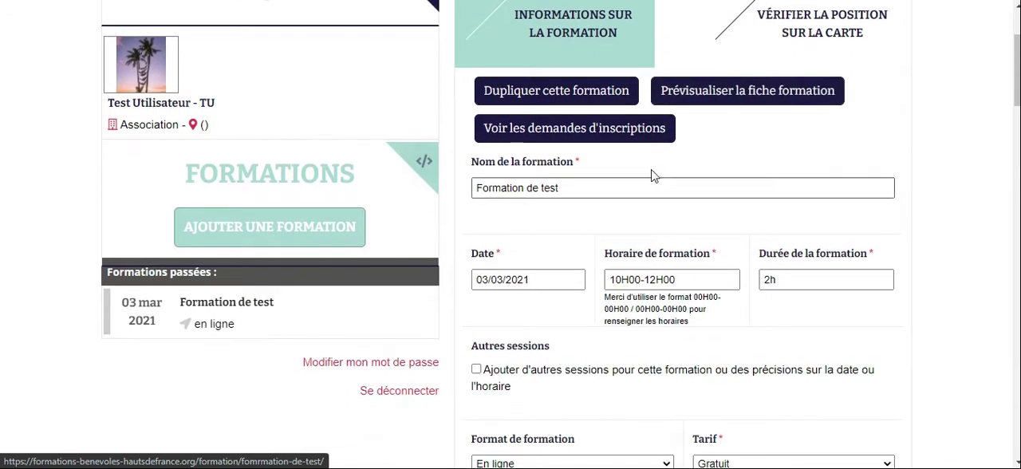
scroll(640, 233, "up", 2)
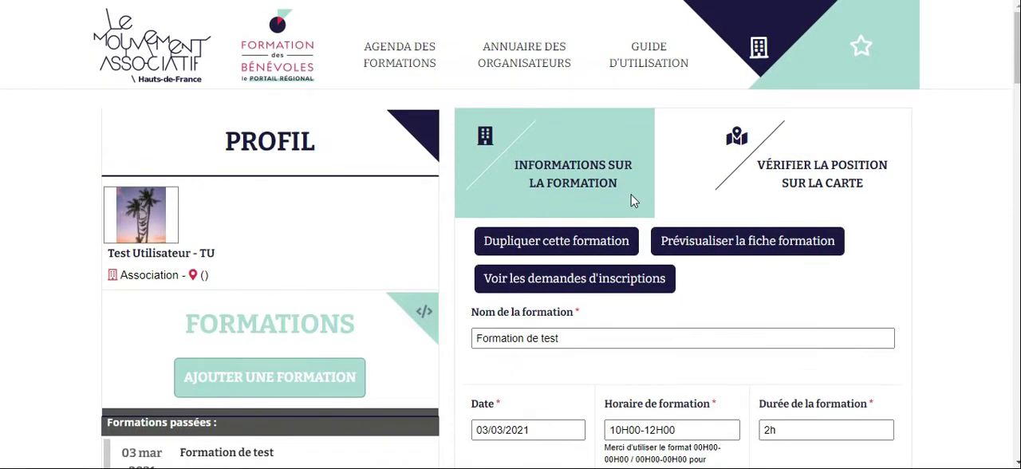
scroll(630, 200, "down", 2)
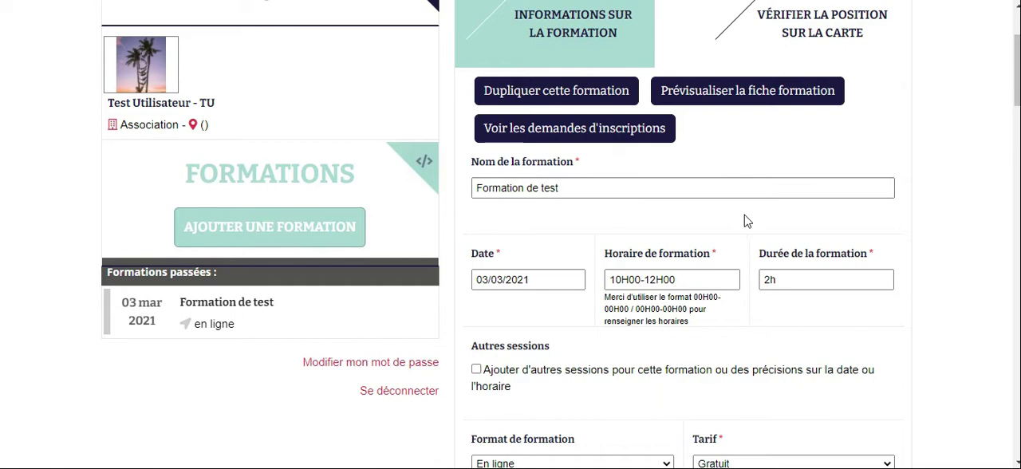
scroll(744, 219, "up", 2)
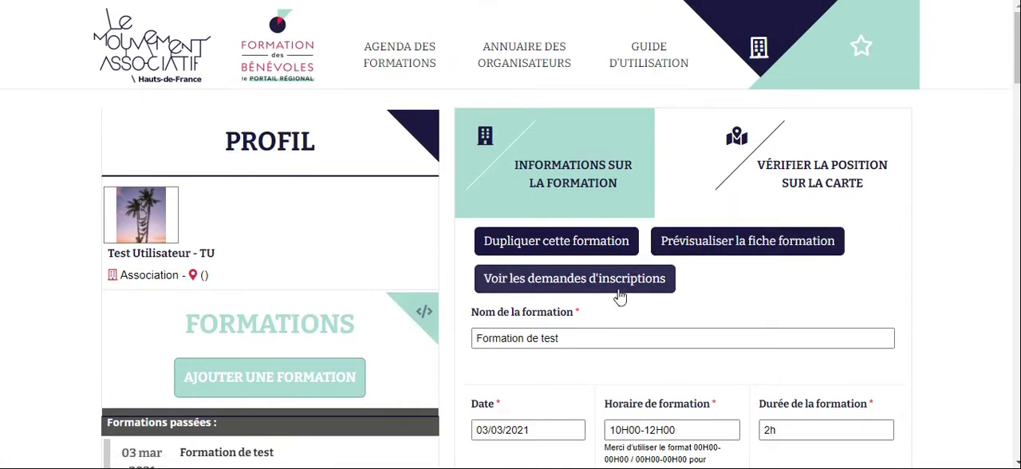
scroll(645, 266, "down", 5)
scroll(645, 266, "down", 10)
scroll(646, 266, "down", 7)
scroll(644, 254, "down", 2)
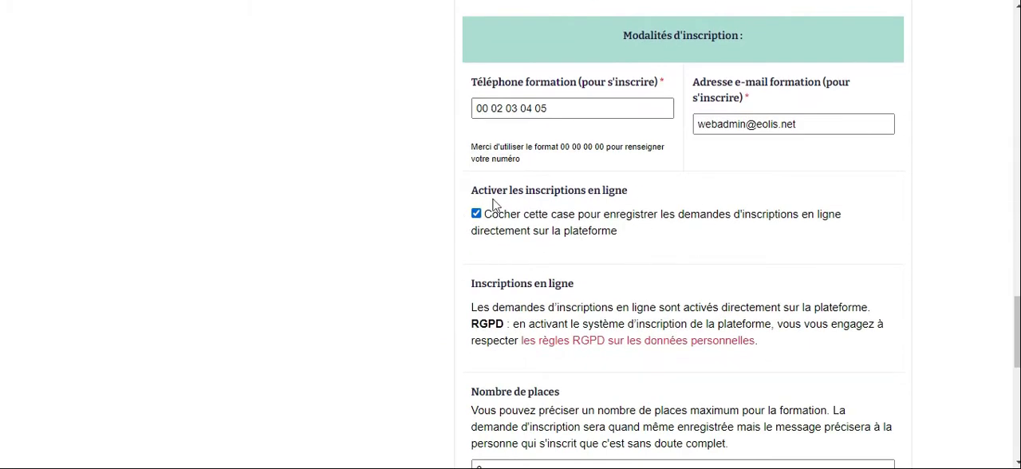
Deactivate online registration on the platform to view the alternative registration form options, and reactivate it
scroll(573, 204, "up", 1)
left_click(476, 288)
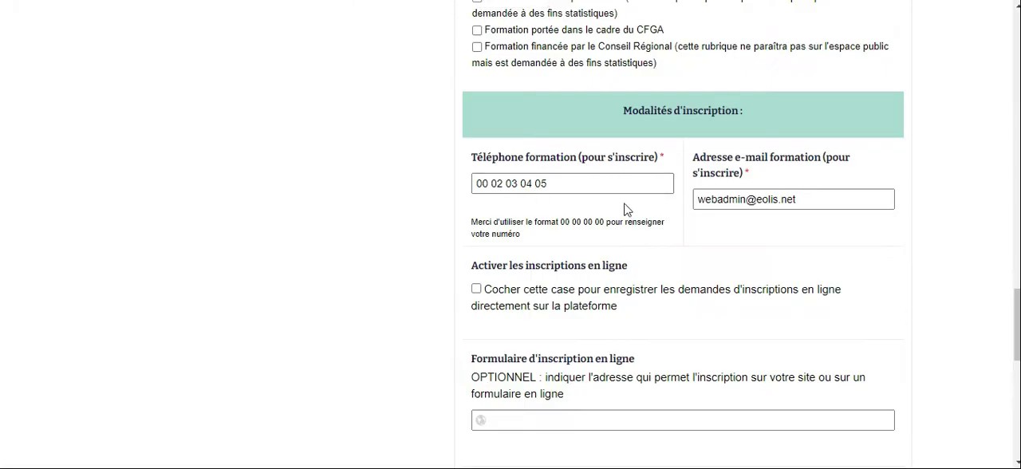
scroll(594, 291, "down", 1)
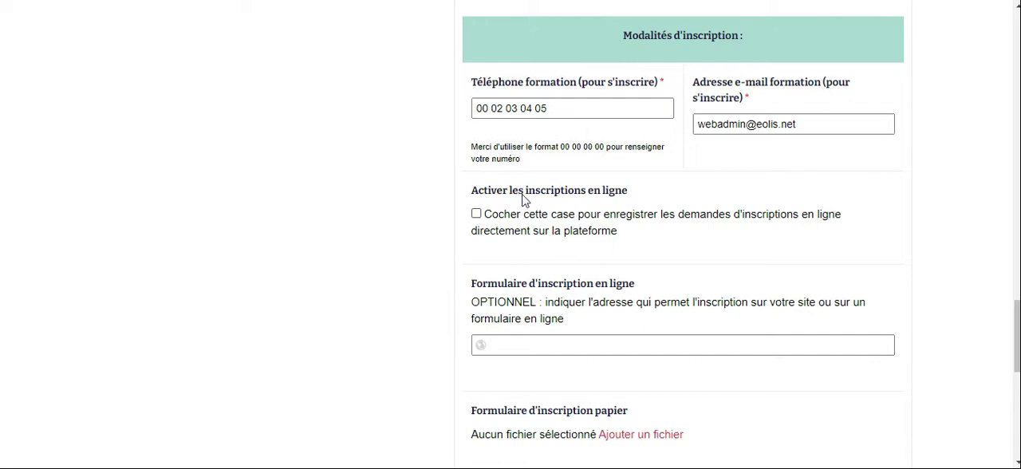
scroll(592, 213, "down", 1)
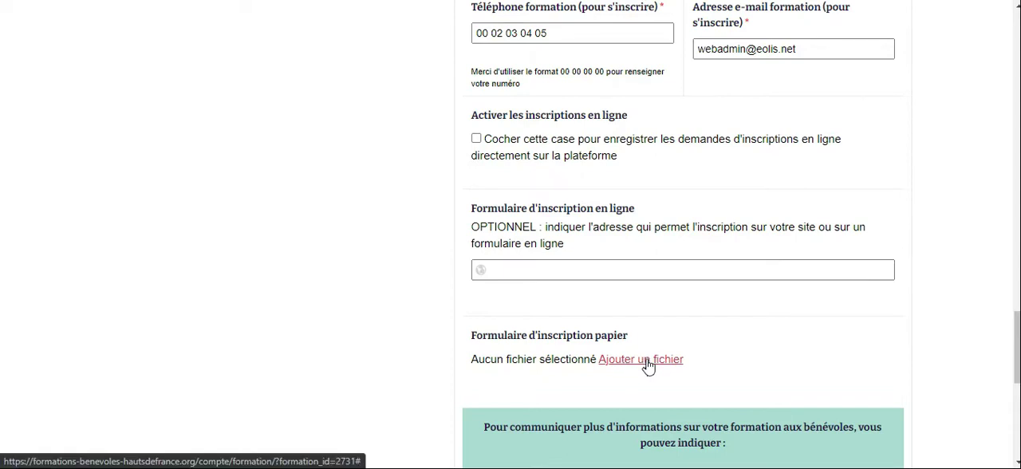
left_click(476, 139)
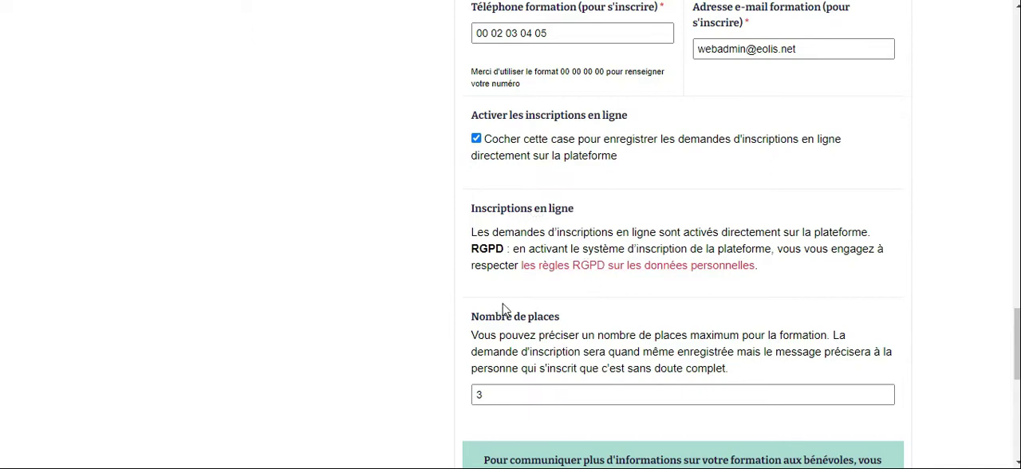
Lower the training's maximum number of places to 0, raise it again, and save the training
scroll(503, 310, "down", 1)
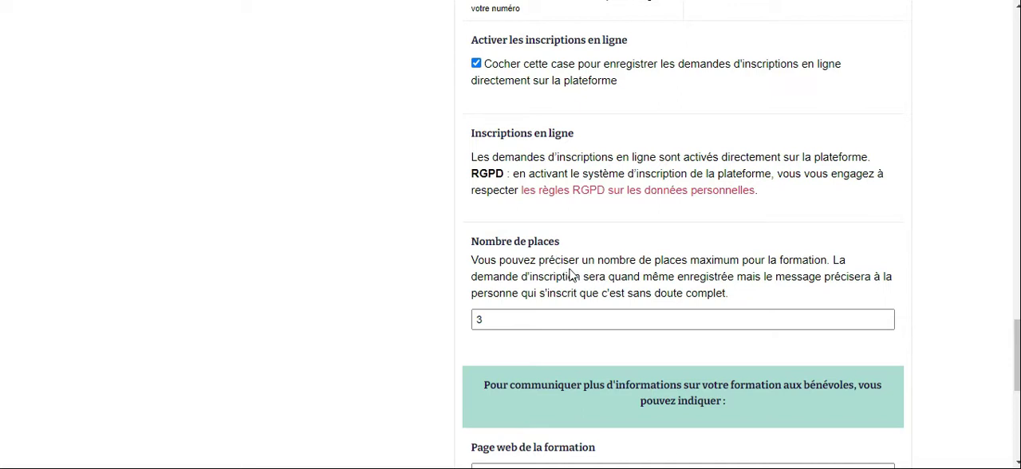
left_click(885, 323)
left_click(885, 323)
left_click(885, 323)
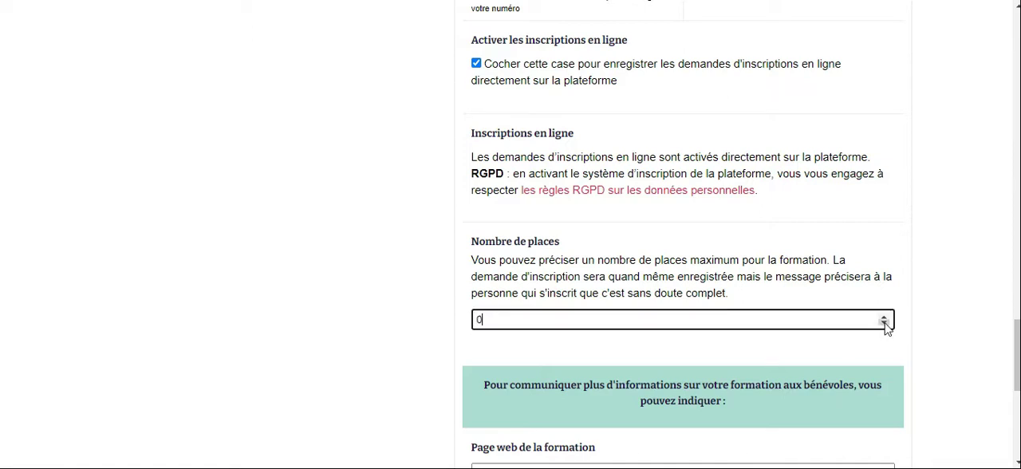
left_click(884, 317)
left_click(883, 317)
left_click(884, 317)
scroll(725, 260, "down", 5)
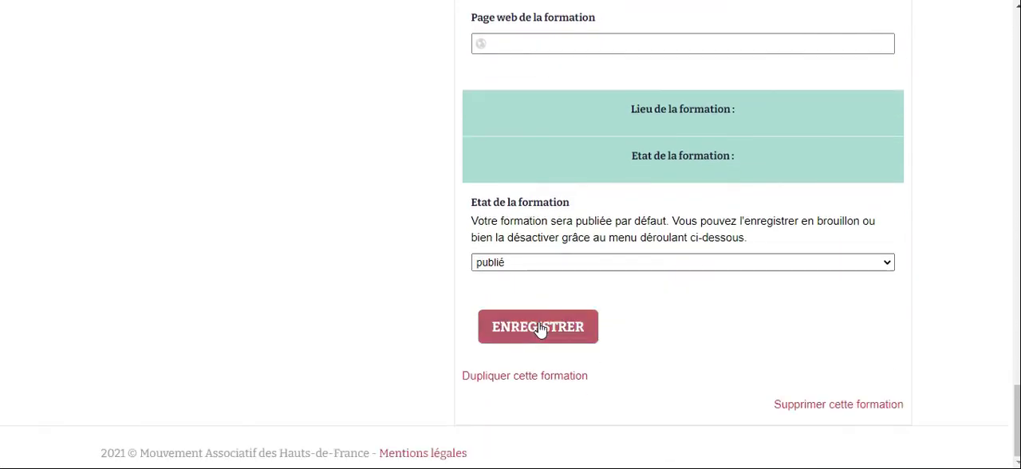
left_click(539, 335)
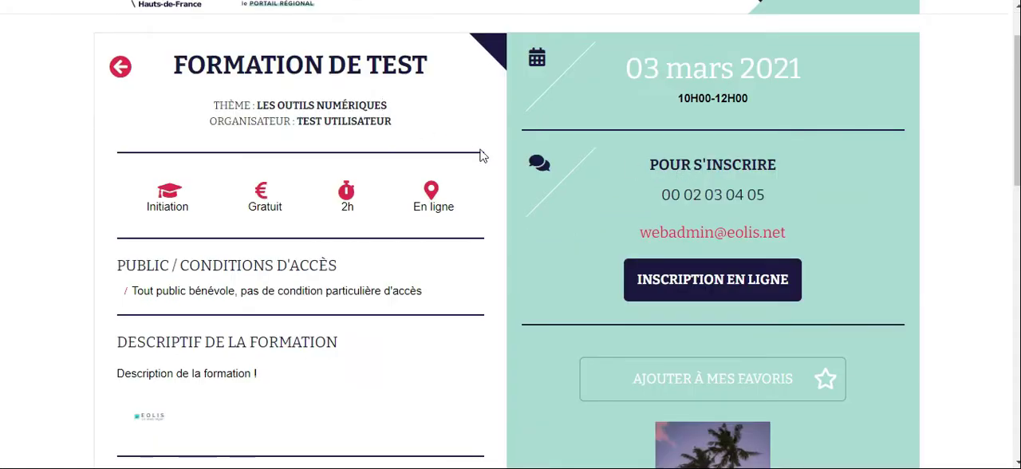
Open the online registration form for Formation de test and set the association name to ASSO BIS
left_click(713, 280)
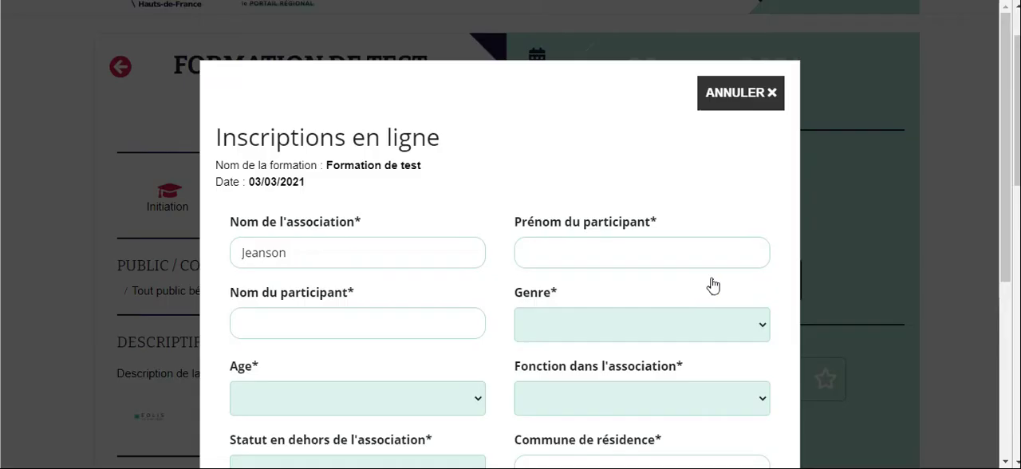
left_click(321, 254)
left_click_drag(285, 253, 232, 249)
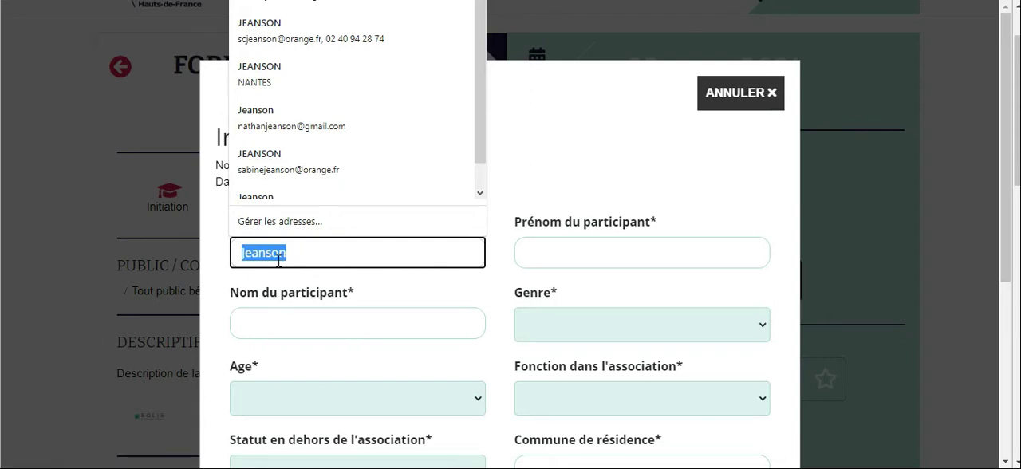
type("ASSO")
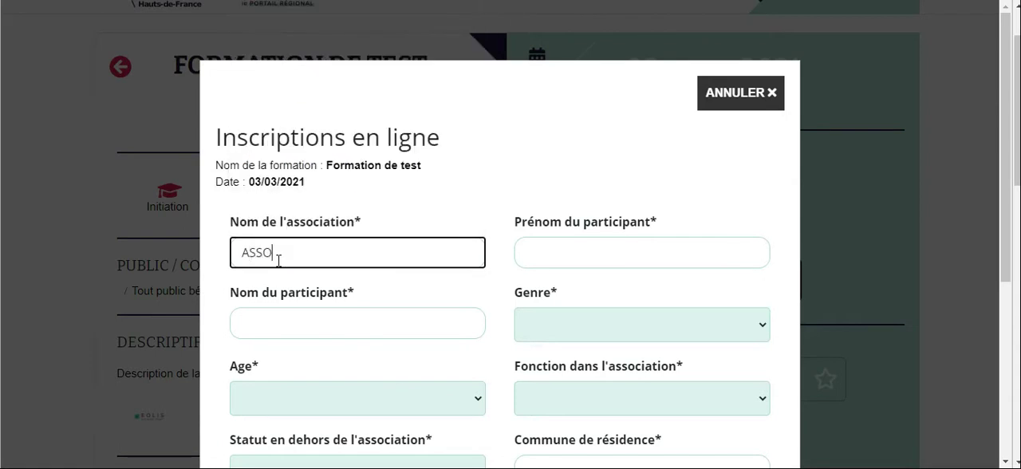
type(" BIS")
Enter the participant's first name and last name, and set the gender to UNE FEMME
left_click(541, 250)
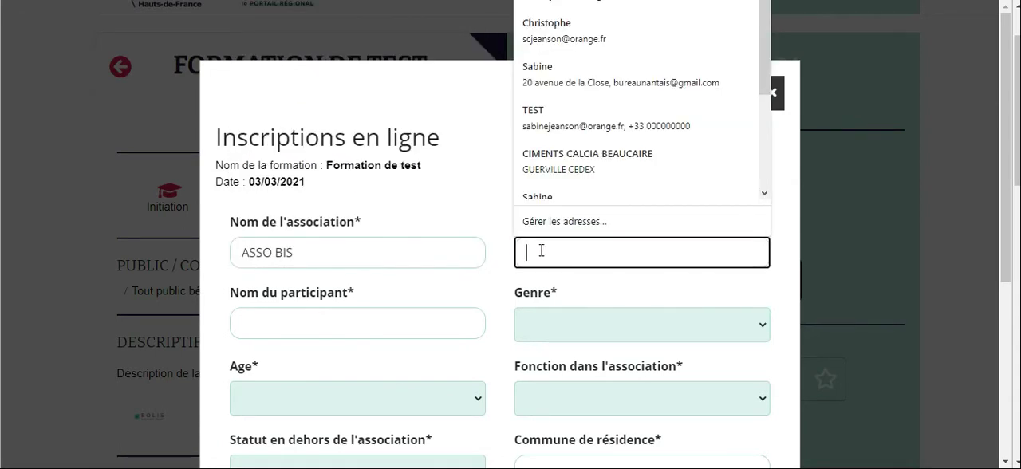
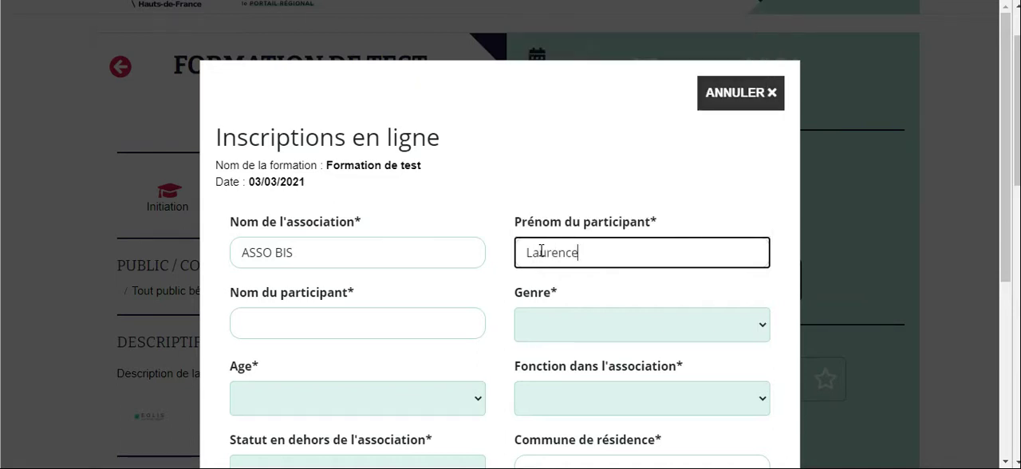
left_click(397, 324)
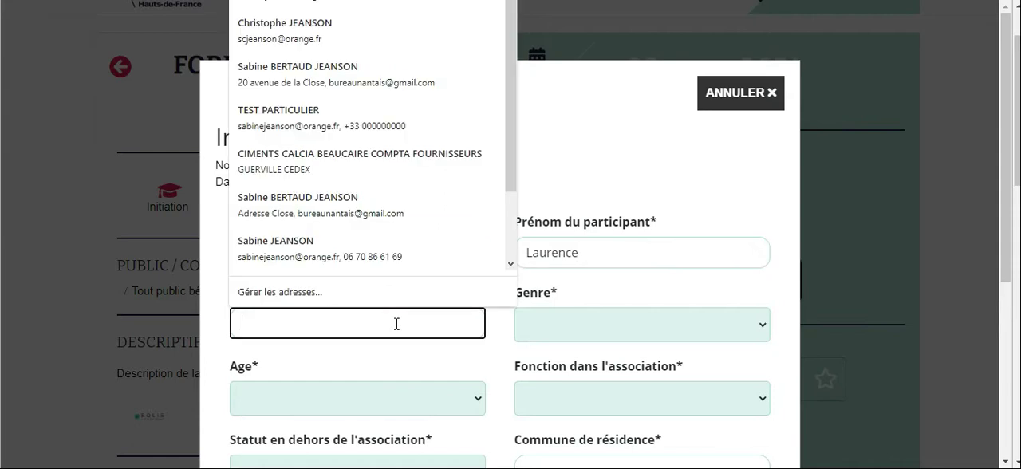
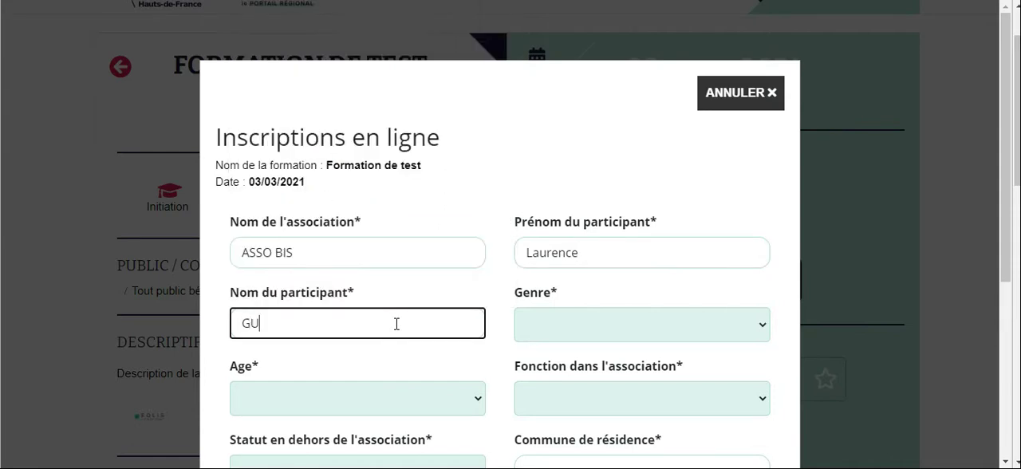
left_click(763, 333)
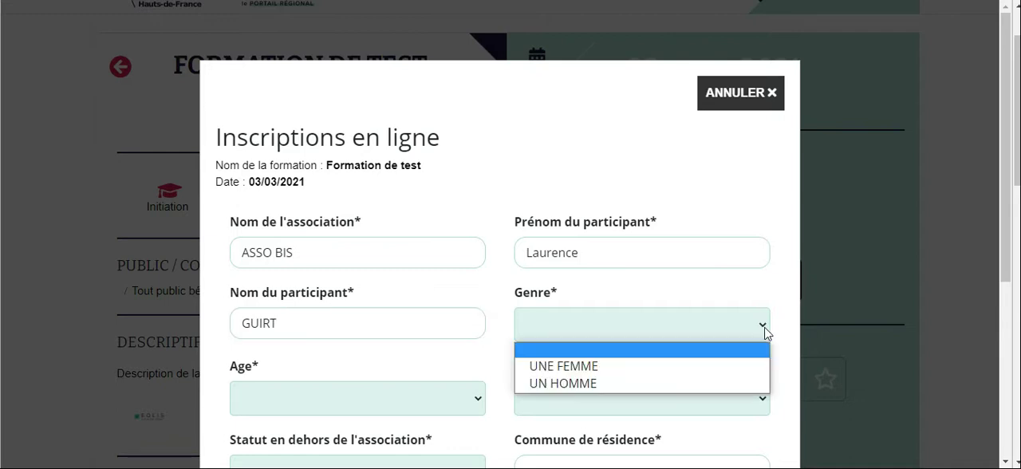
left_click(735, 366)
Set the age to DE 18 À 26 ANS, the association role to SALARIÉ-E and the outside status to ETUDIANT-E
scroll(518, 335, "down", 2)
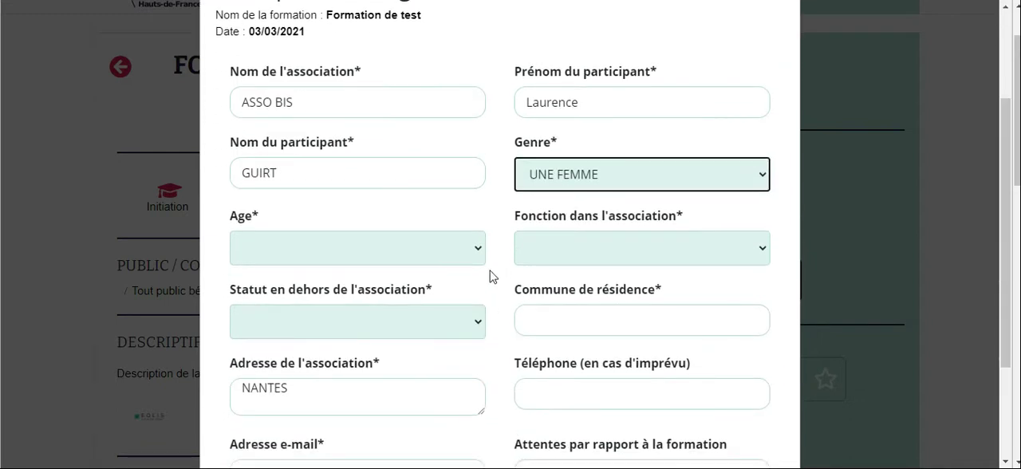
left_click(479, 254)
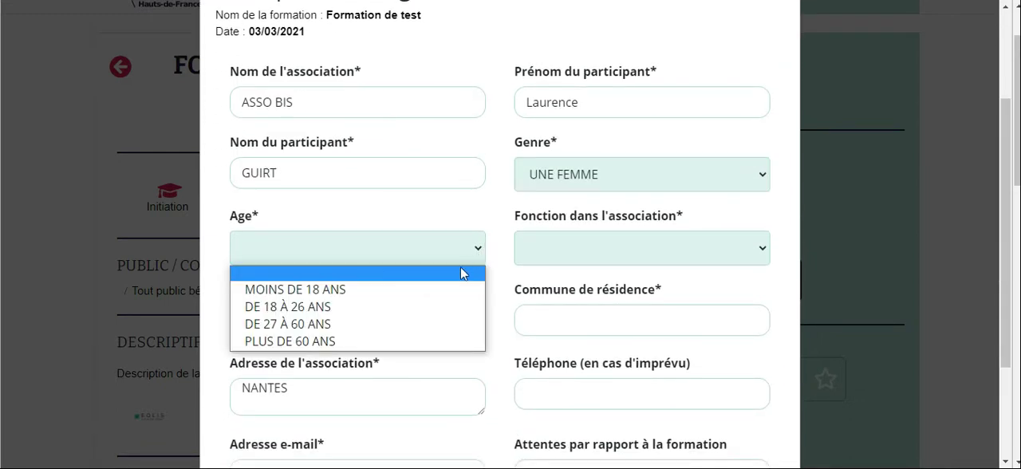
left_click(444, 307)
left_click(764, 252)
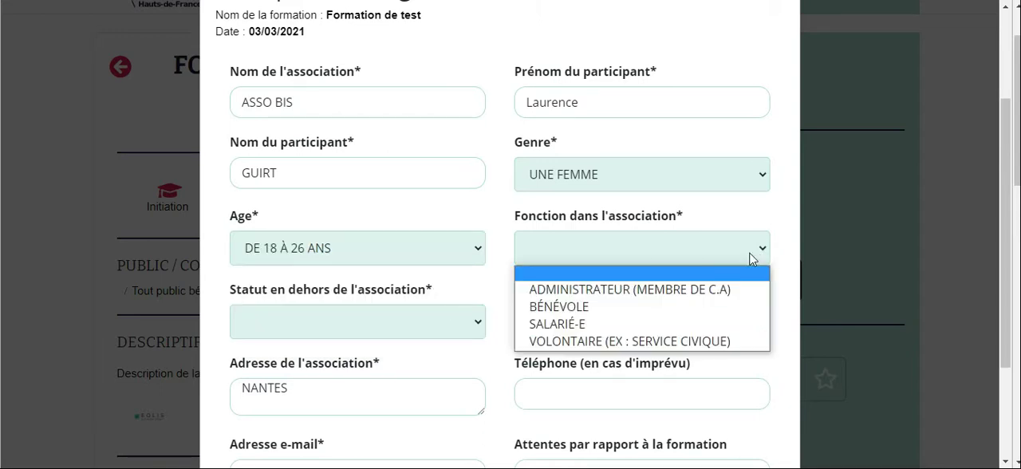
left_click(699, 324)
left_click(476, 322)
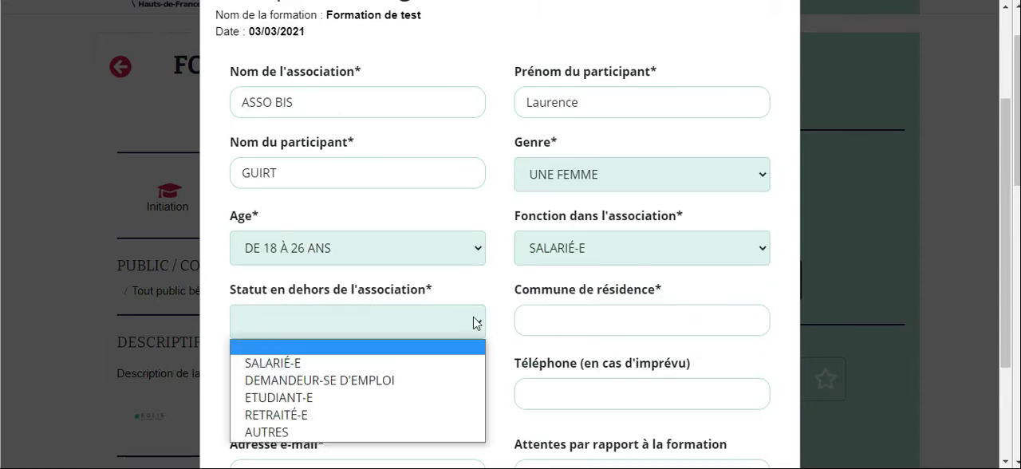
left_click(403, 398)
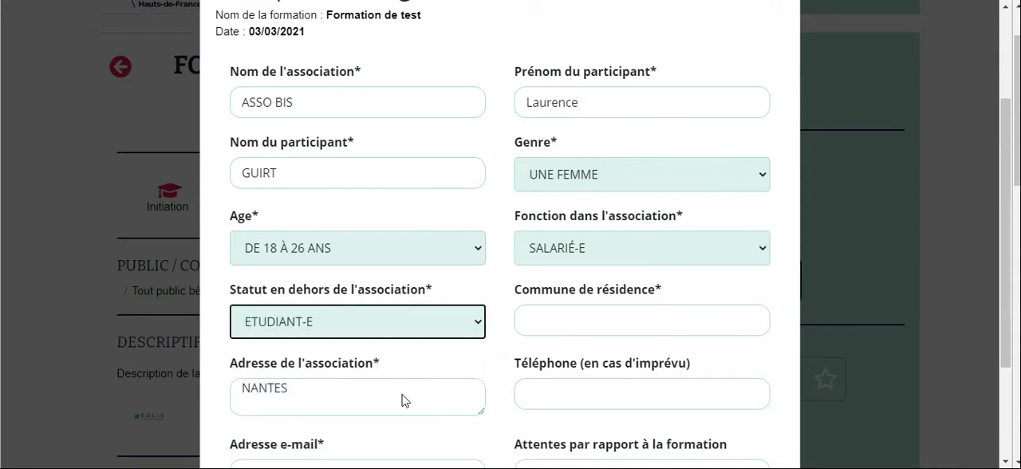
Enter NANTES as the town of residence, fill in the participant's e-mail address, and submit the registration
left_click(628, 317)
type("NANTES")
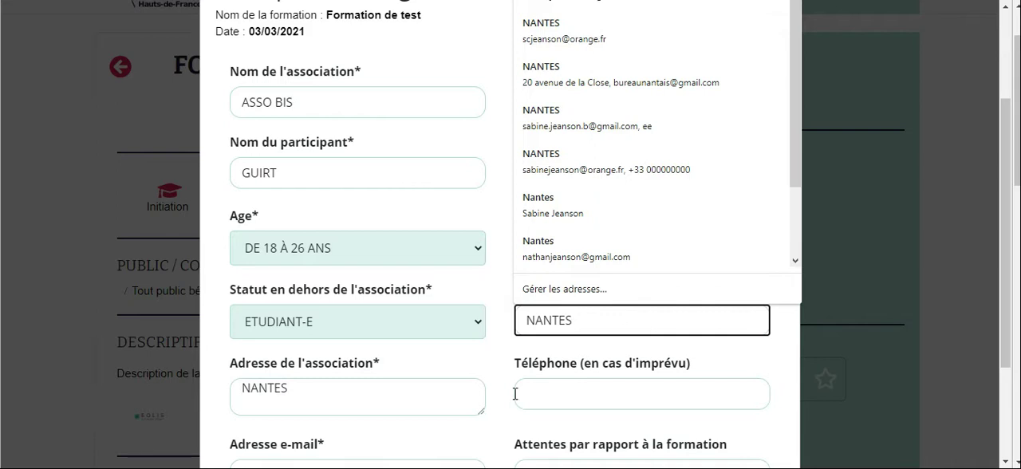
scroll(511, 434, "down", 3)
left_click(336, 325)
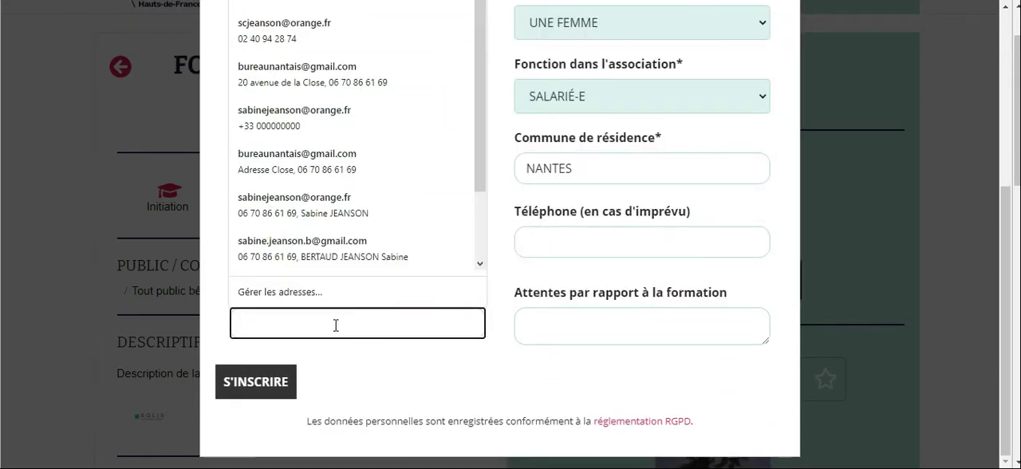
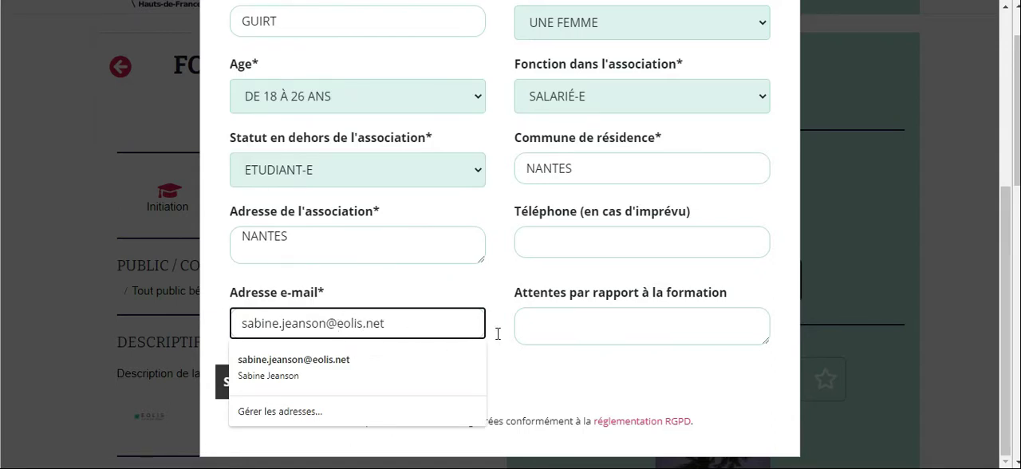
left_click(557, 340)
left_click(251, 385)
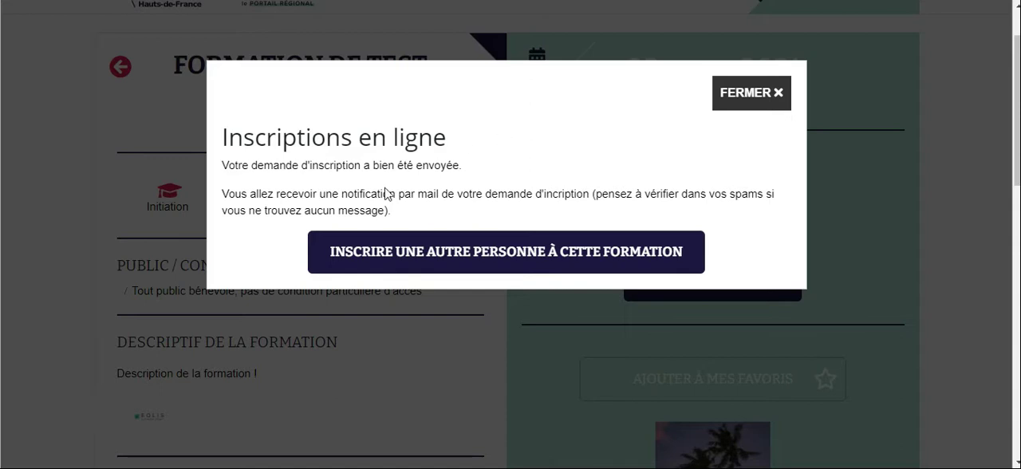
Start registering another person for the training, enter the participant's first and last name, and set the gender to UN HOMME
left_click(514, 254)
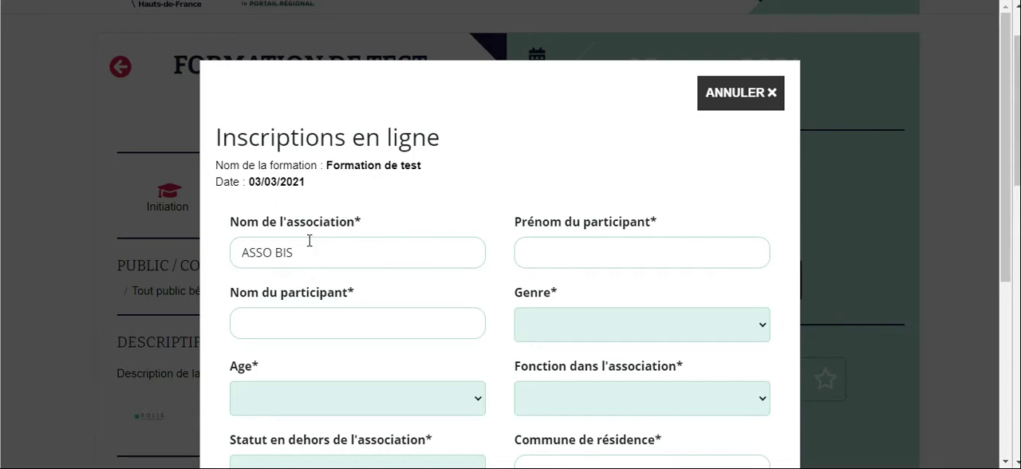
scroll(361, 256, "down", 1)
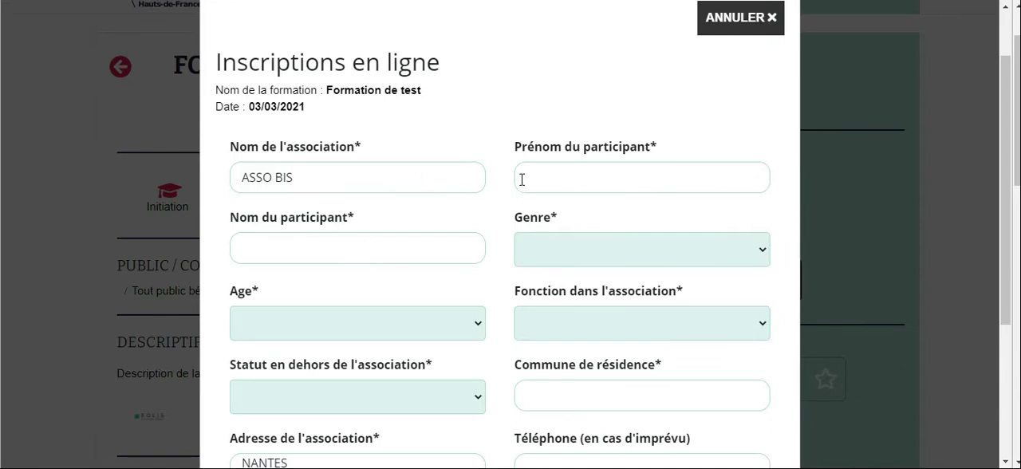
left_click(546, 176)
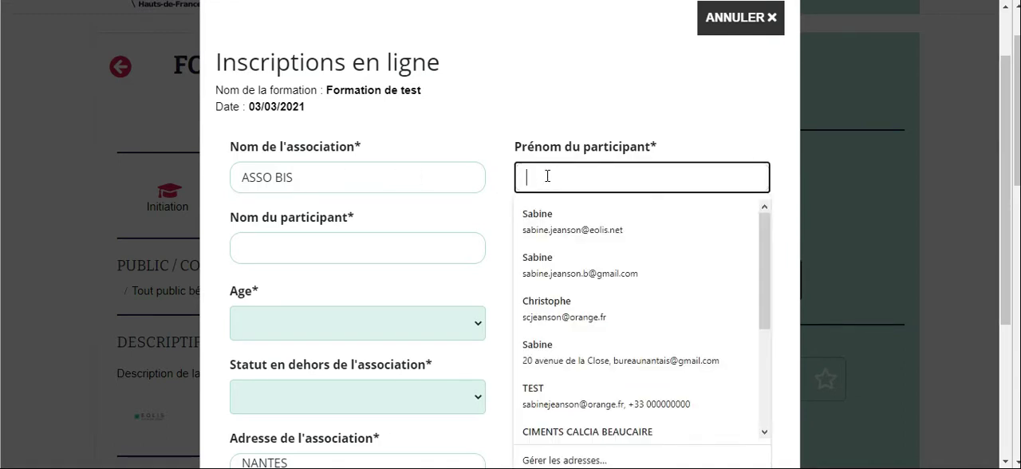
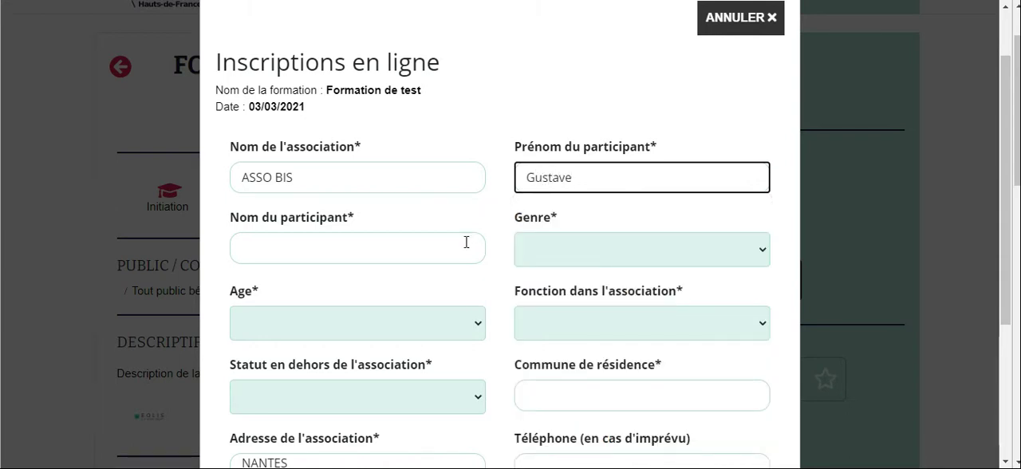
left_click(418, 252)
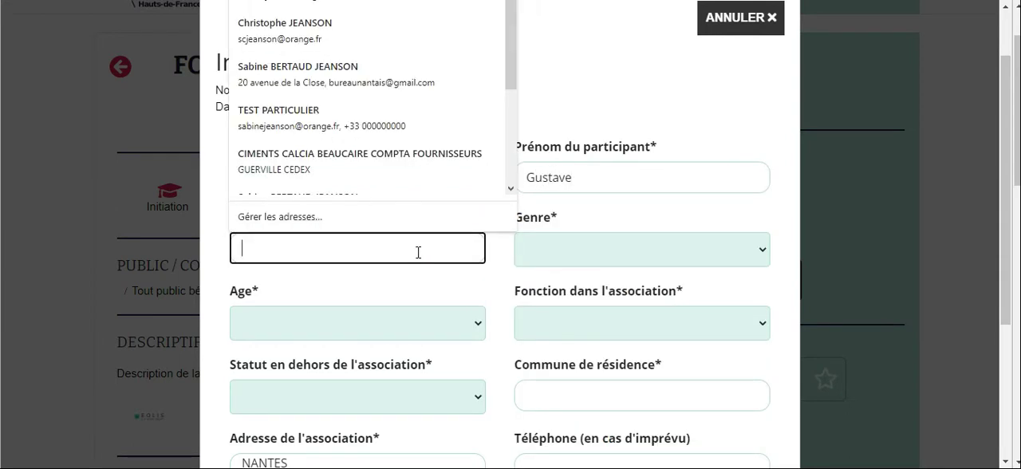
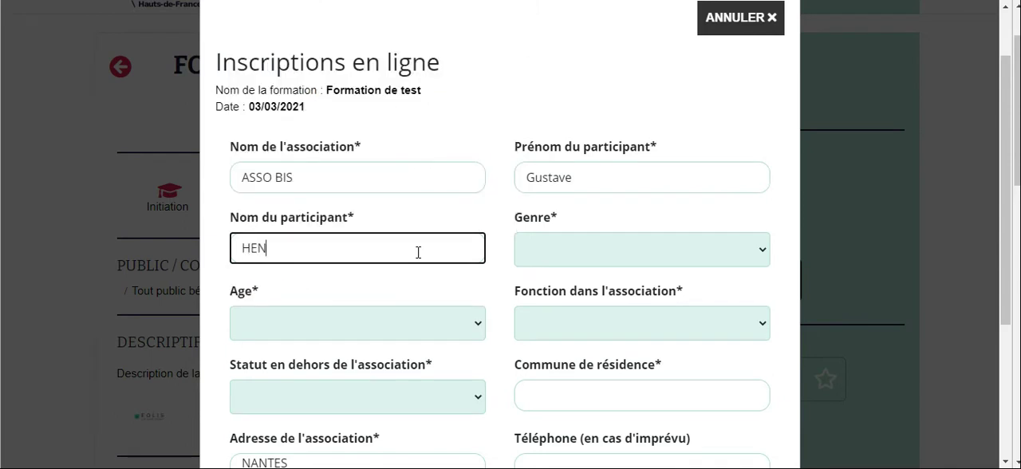
left_click(763, 250)
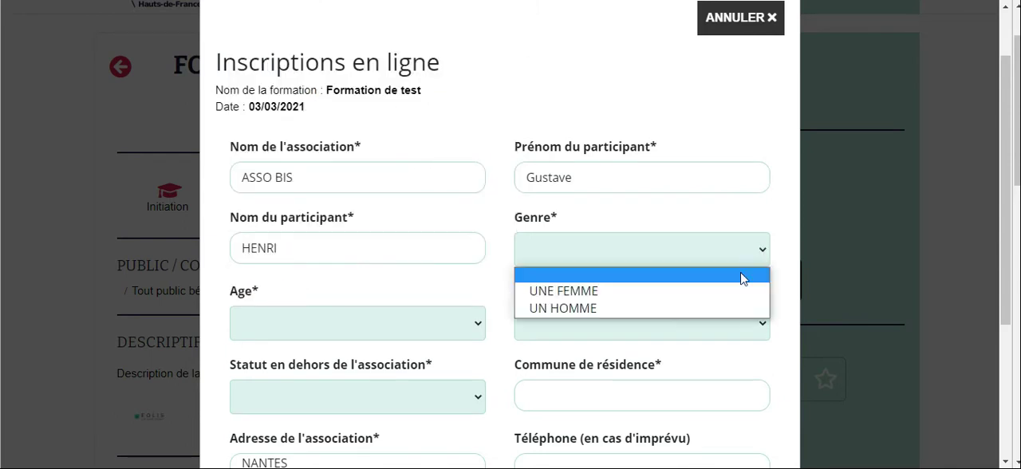
Set the age to PLUS DE 60 ANS, the association role to ADMINISTRATEUR (MEMBRE DE C.A) and the outside status to RETRAITÉ-E
left_click(479, 324)
left_click(423, 413)
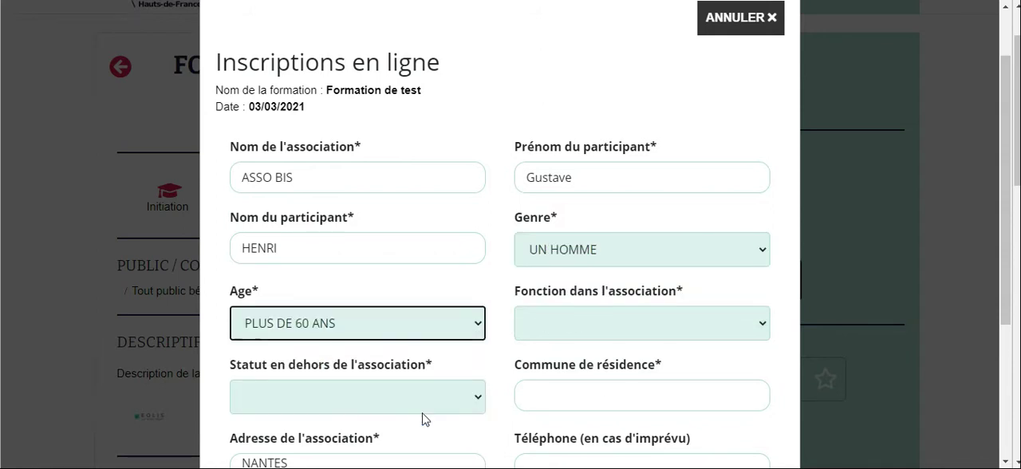
left_click(762, 328)
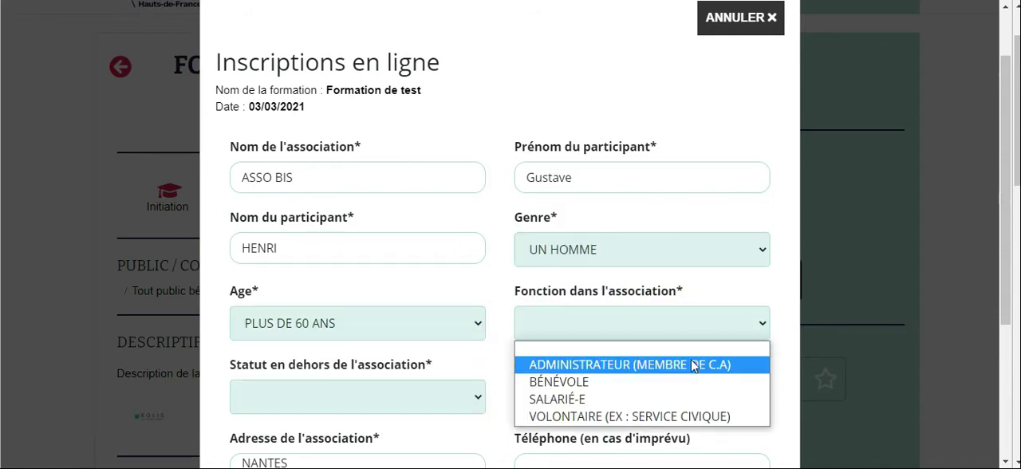
left_click(694, 363)
scroll(481, 358, "down", 2)
left_click(476, 249)
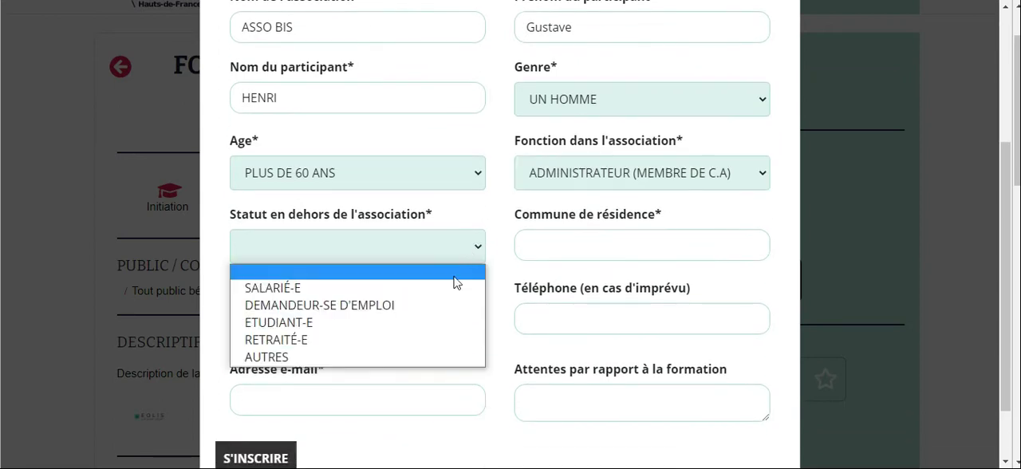
left_click(421, 343)
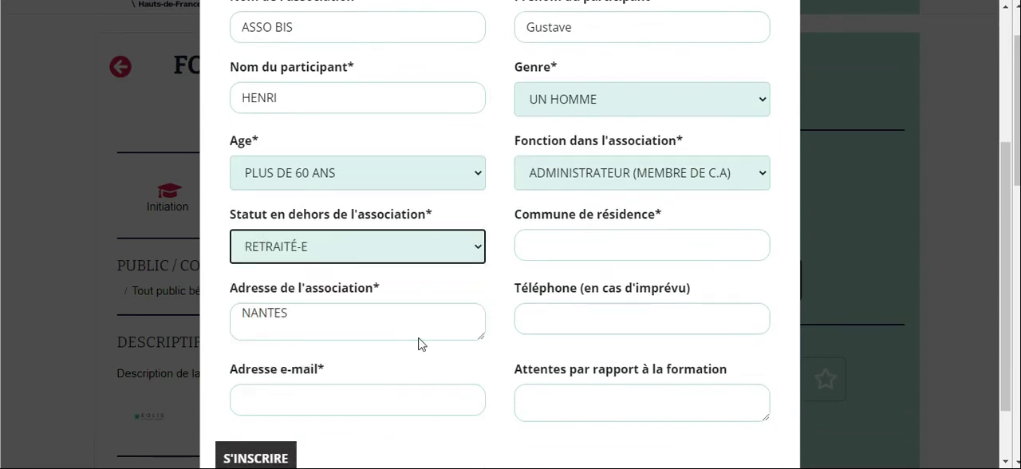
Enter NANTES as the town of residence and fill in the participant's e-mail address
left_click(603, 249)
type("NANTES")
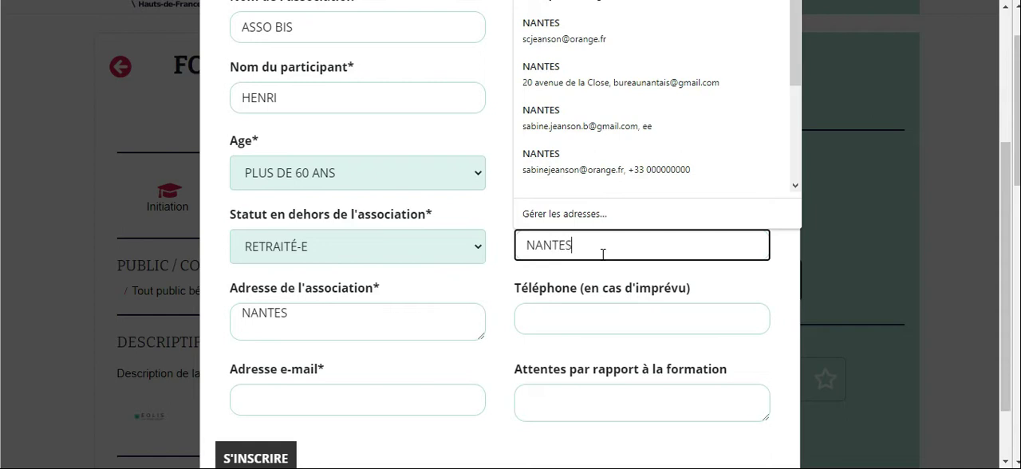
left_click(394, 407)
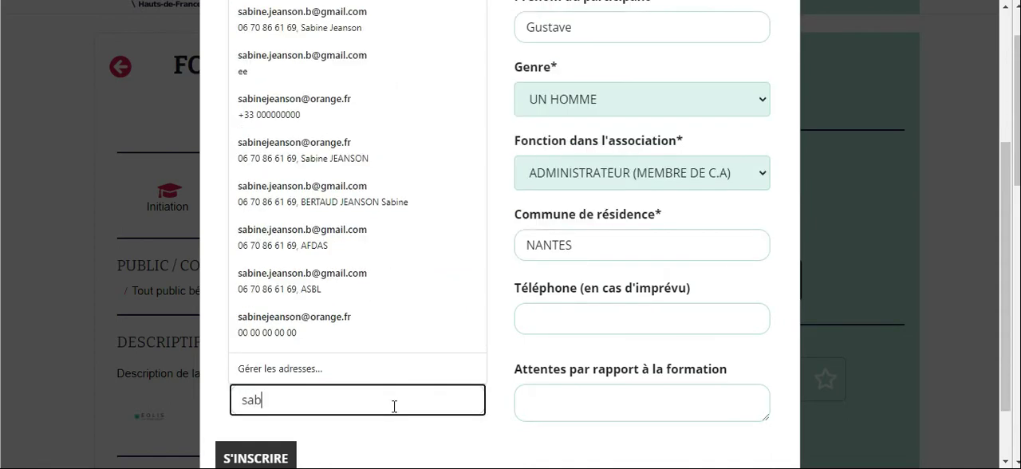
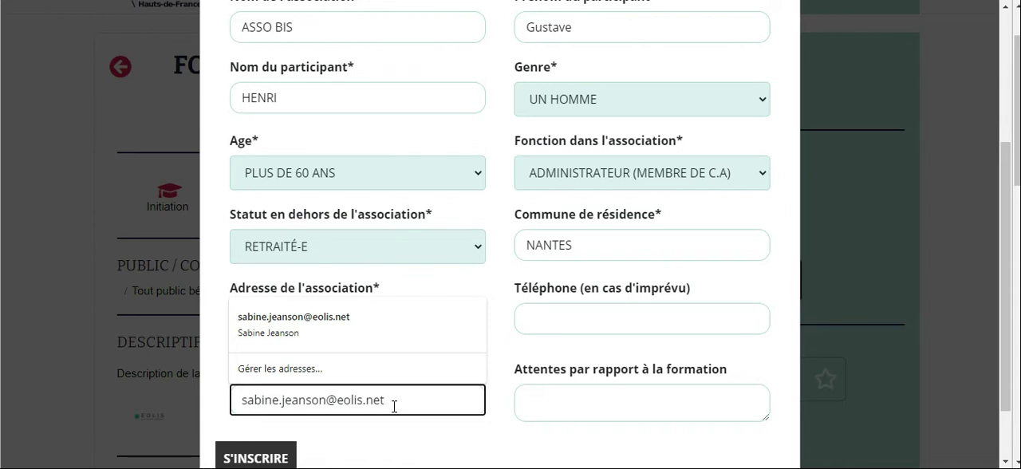
Submit the completed registration and close the confirmation dialog
scroll(394, 407, "down", 1)
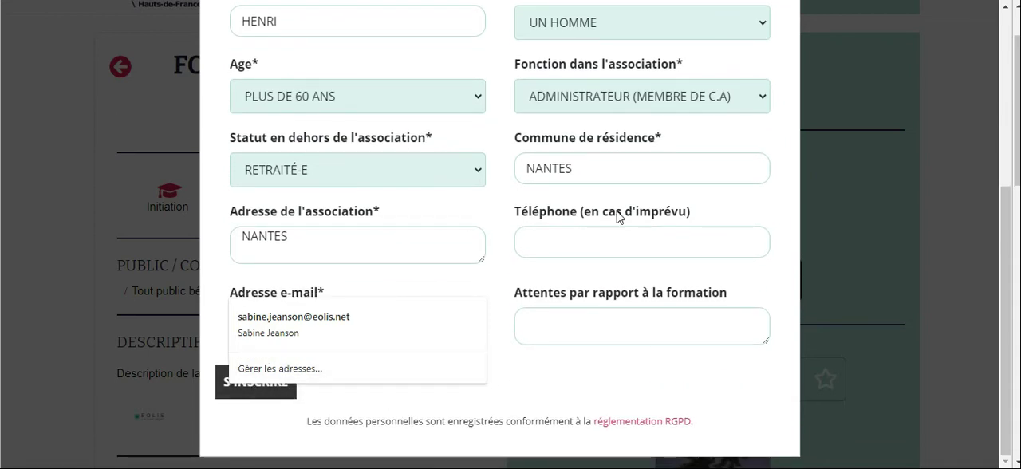
left_click(590, 335)
left_click(224, 394)
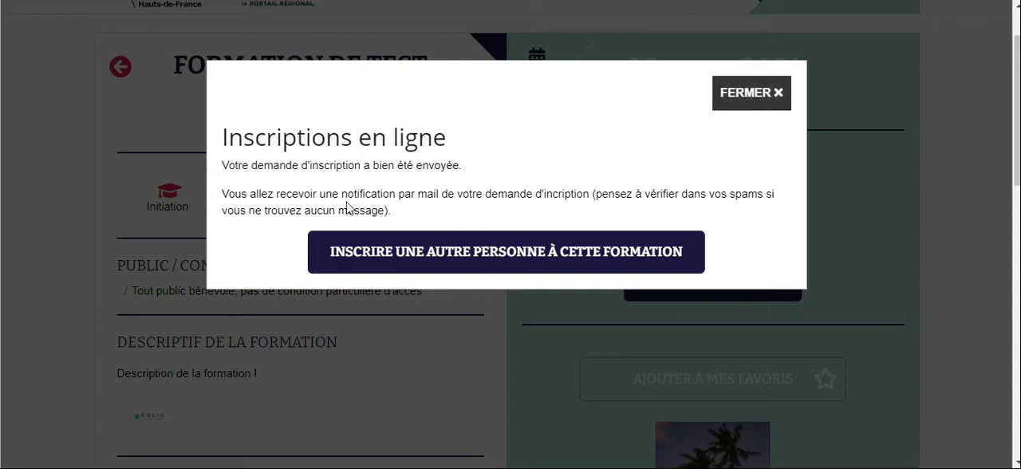
left_click(735, 93)
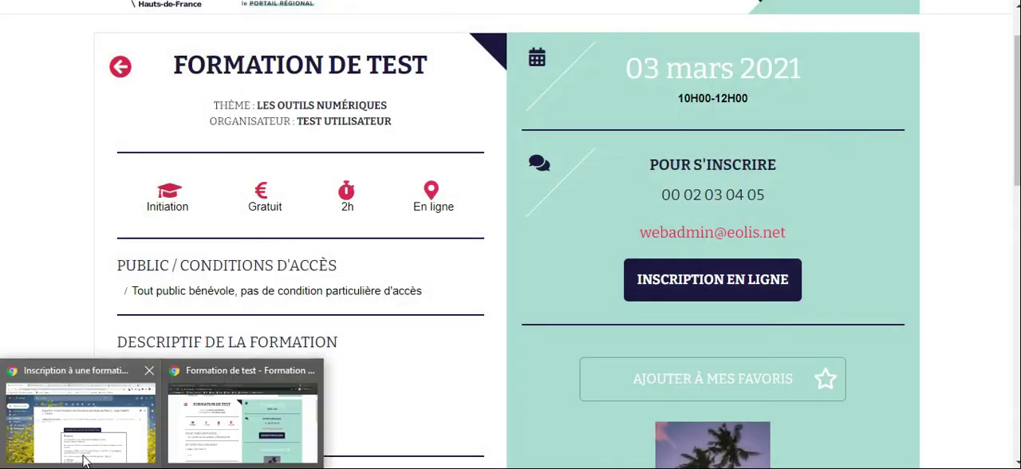
Switch to Gmail and read the waiting-list, standard registration and organiser notification e-mails for Formation de test
left_click(80, 451)
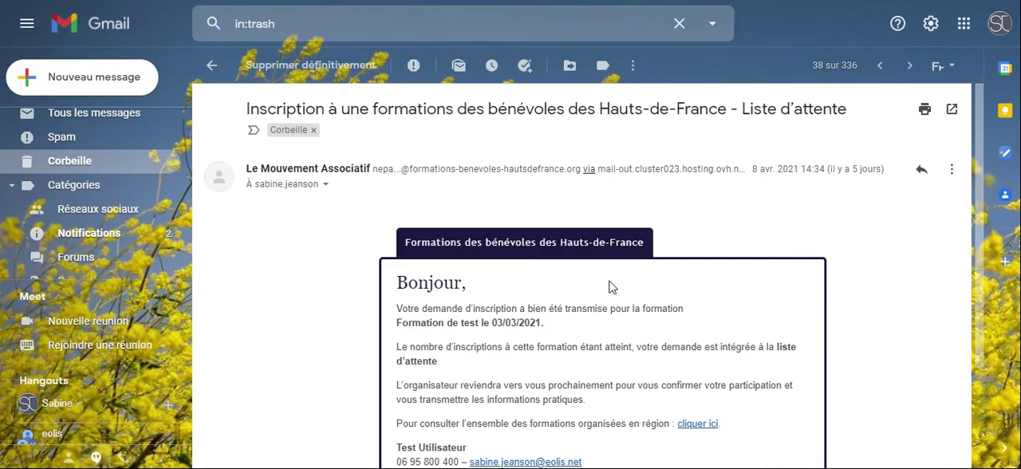
scroll(612, 284, "down", 1)
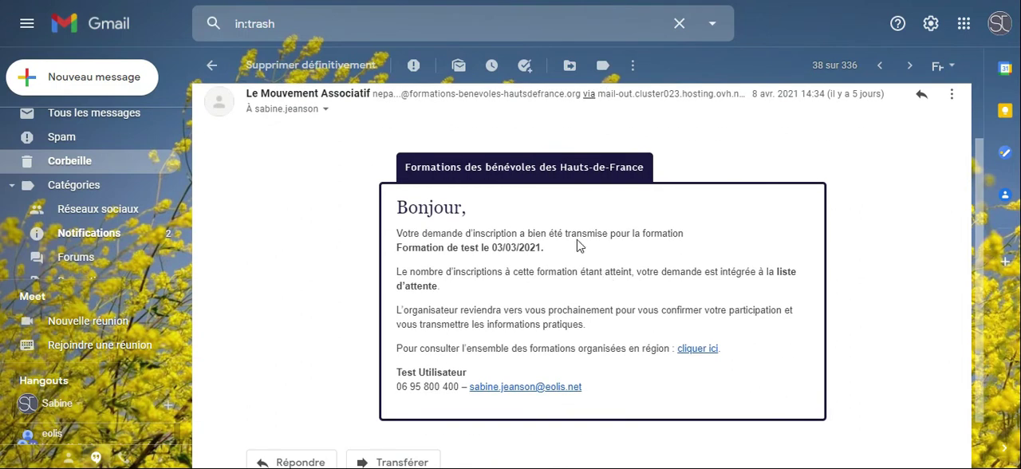
scroll(481, 249, "up", 1)
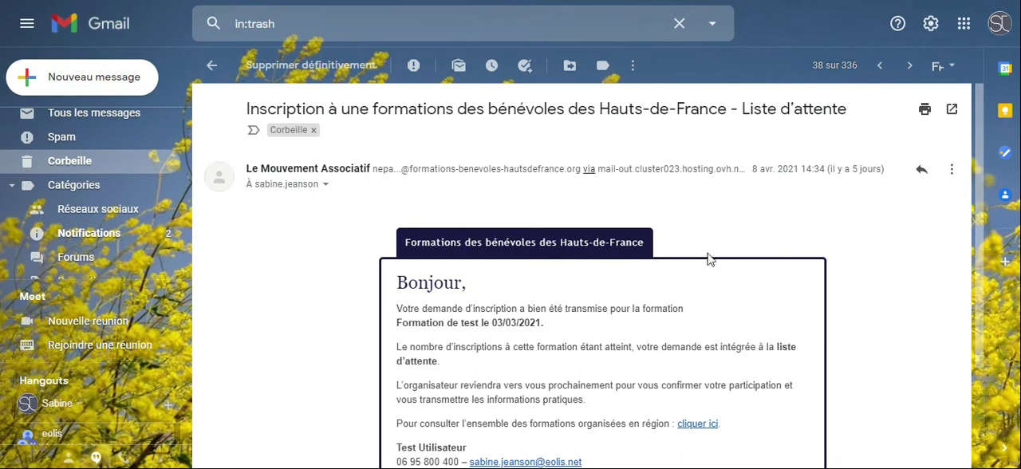
left_click(909, 69)
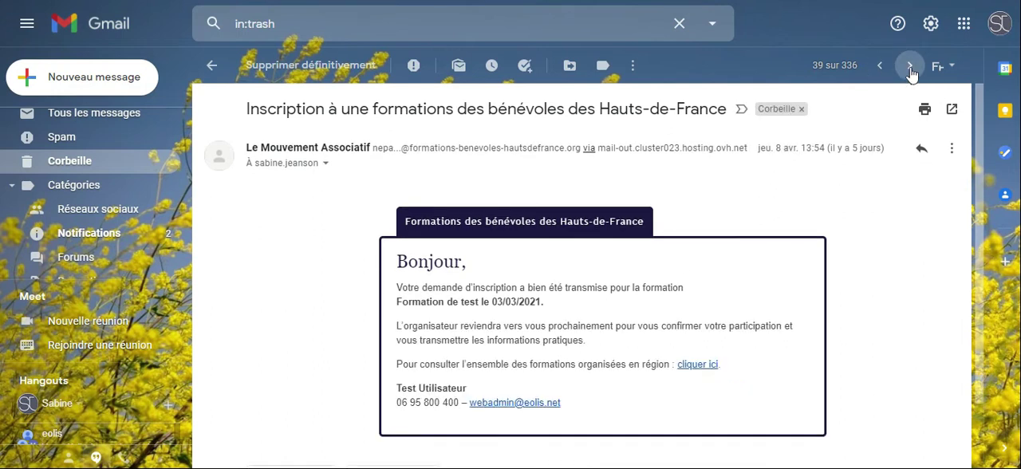
left_click(880, 67)
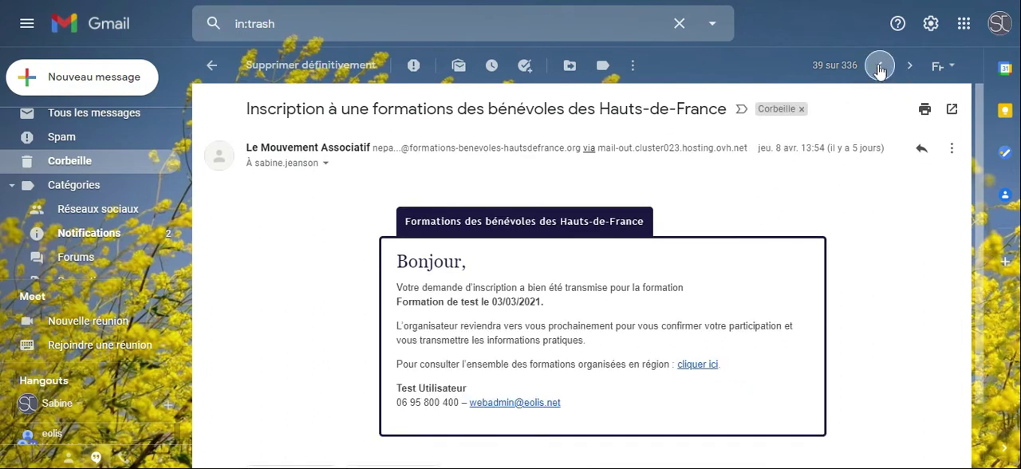
left_click(880, 67)
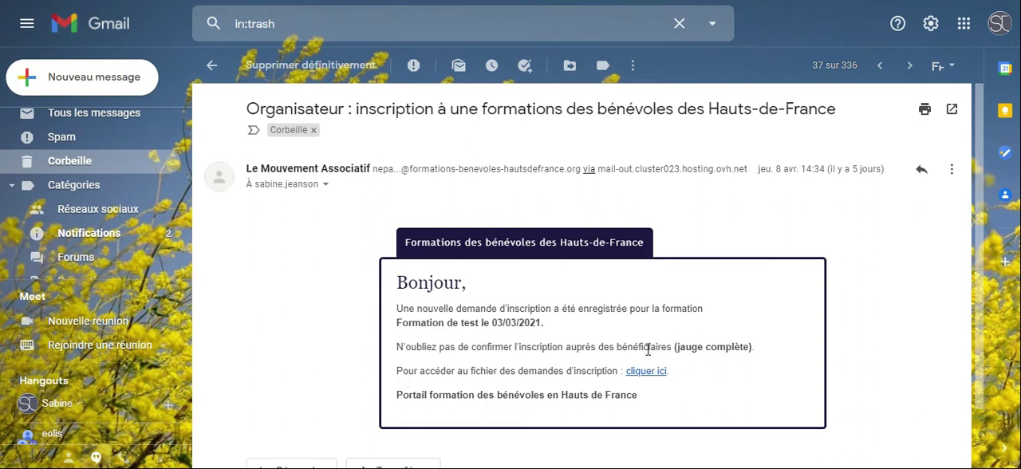
Return to the training portal, close the public training page and open the registration requests for Formation de test
mouse_move(203, 463)
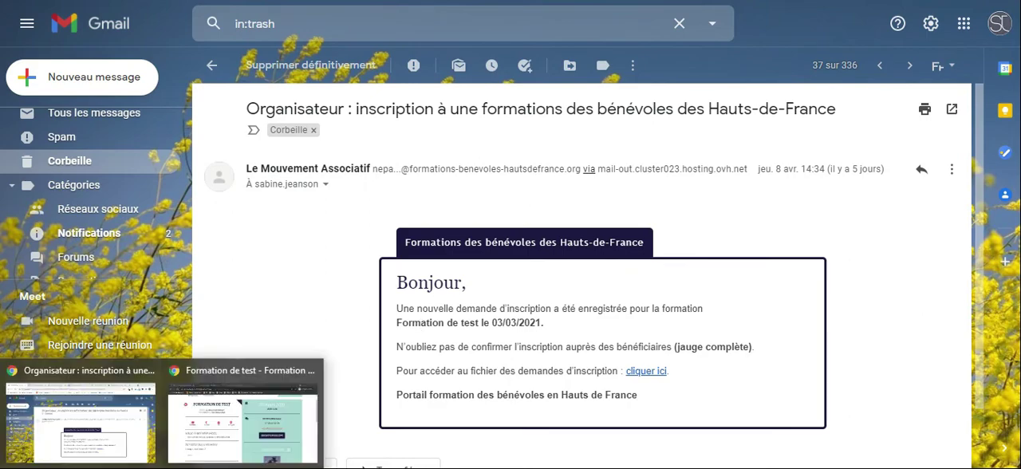
left_click(209, 443)
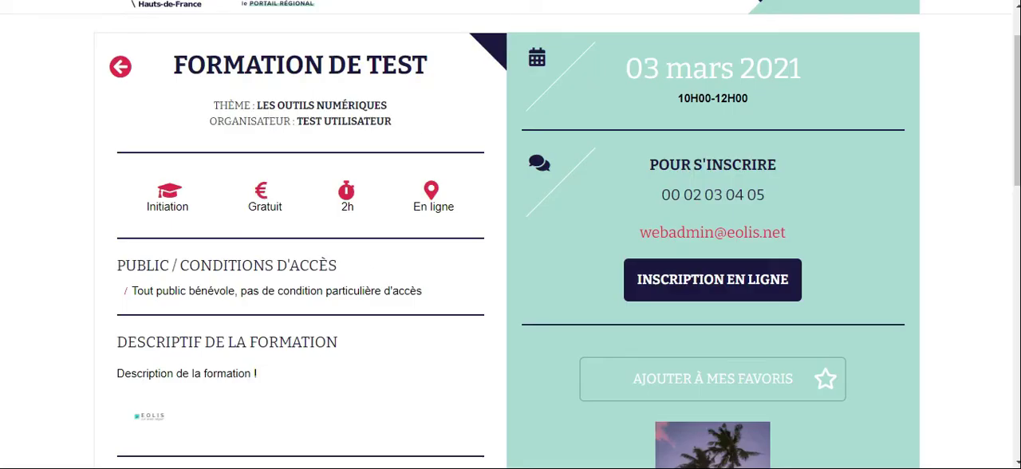
key("ctrl+w")
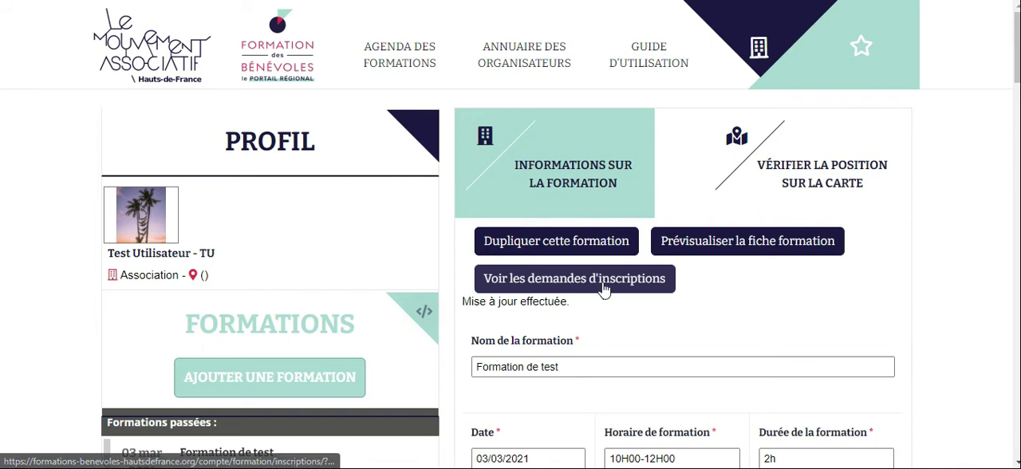
scroll(515, 367, "down", 1)
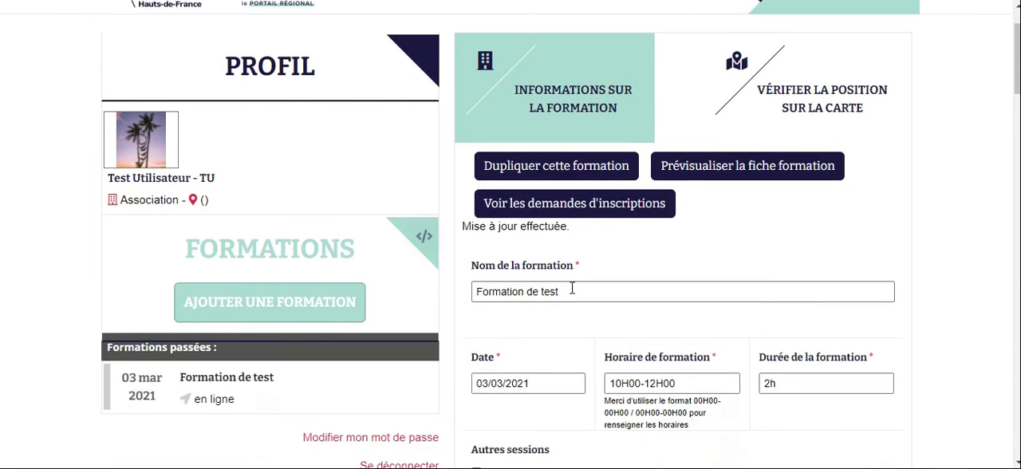
scroll(577, 271, "up", 1)
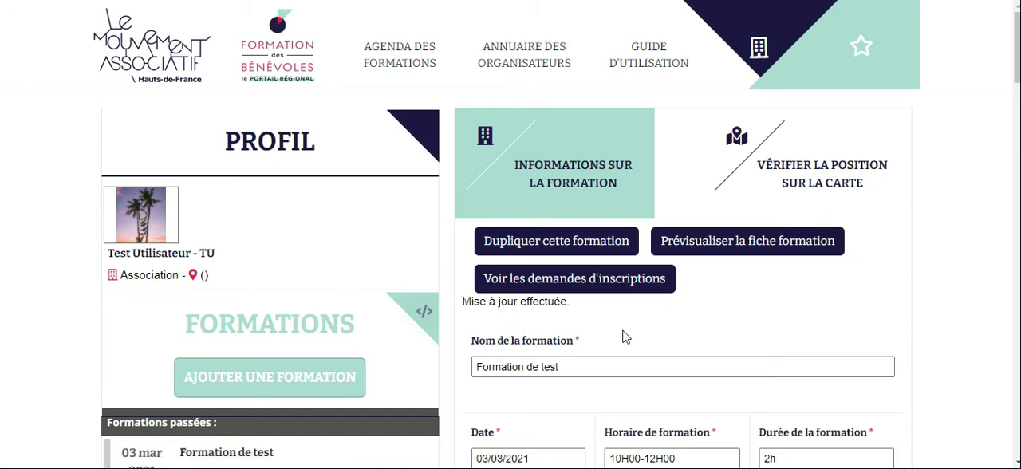
left_click(579, 287)
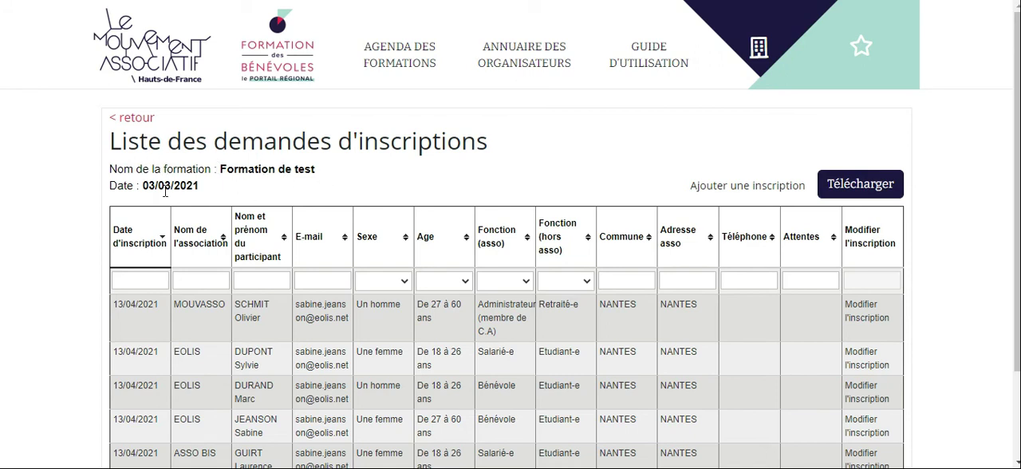
Filter the list of registration requests by the age range De 27 à 60 ans
scroll(217, 195, "down", 3)
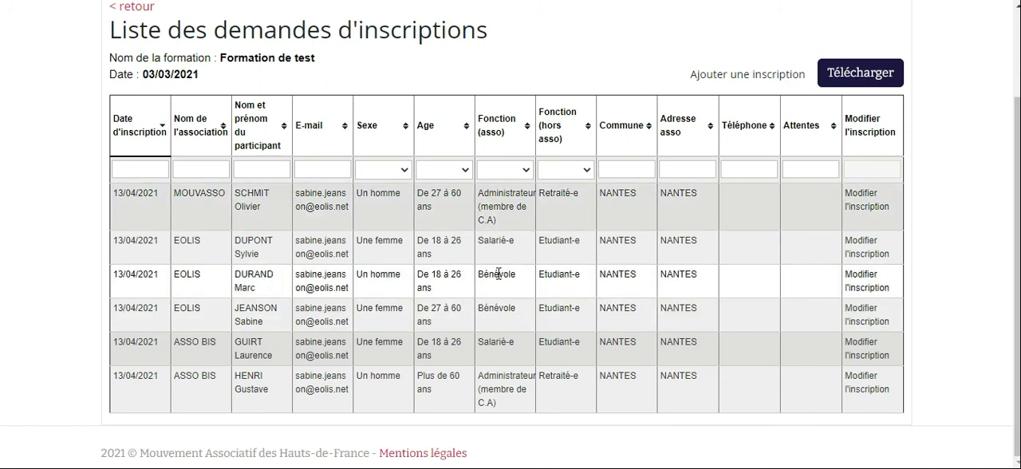
left_click(465, 171)
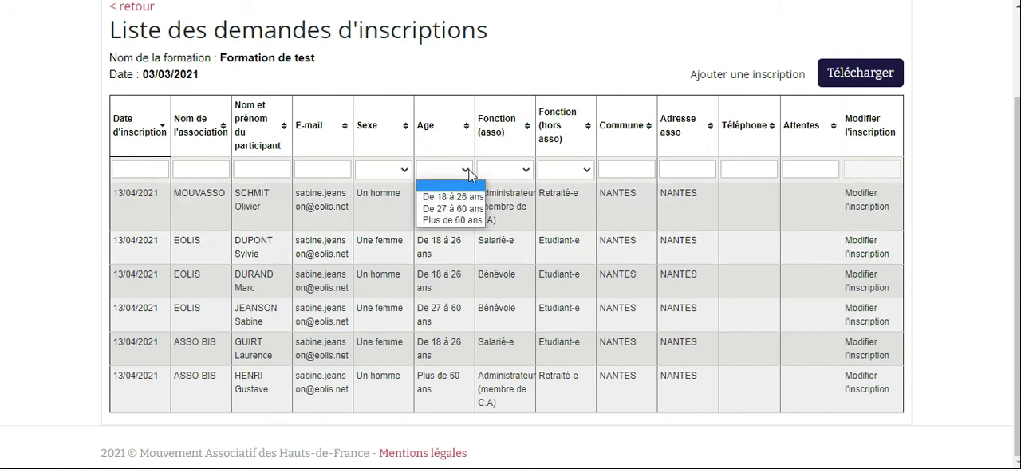
left_click(469, 210)
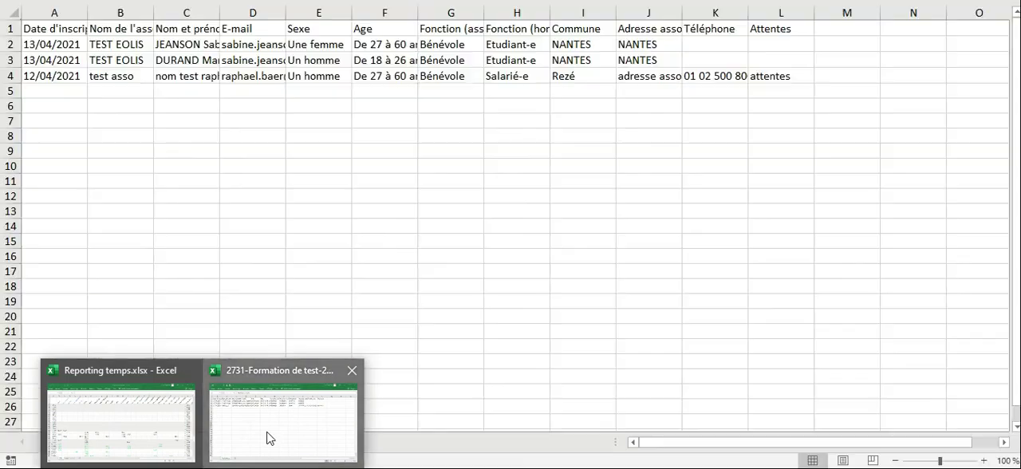
Switch to Excel to view the exported Inscriptions sheet, and return to the list of registration requests in the browser
left_click(266, 435)
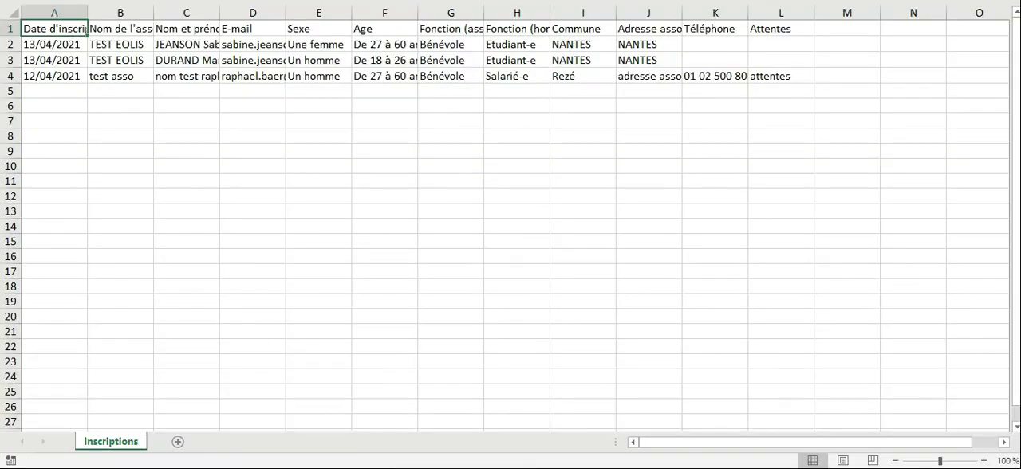
left_click(120, 468)
left_click(242, 421)
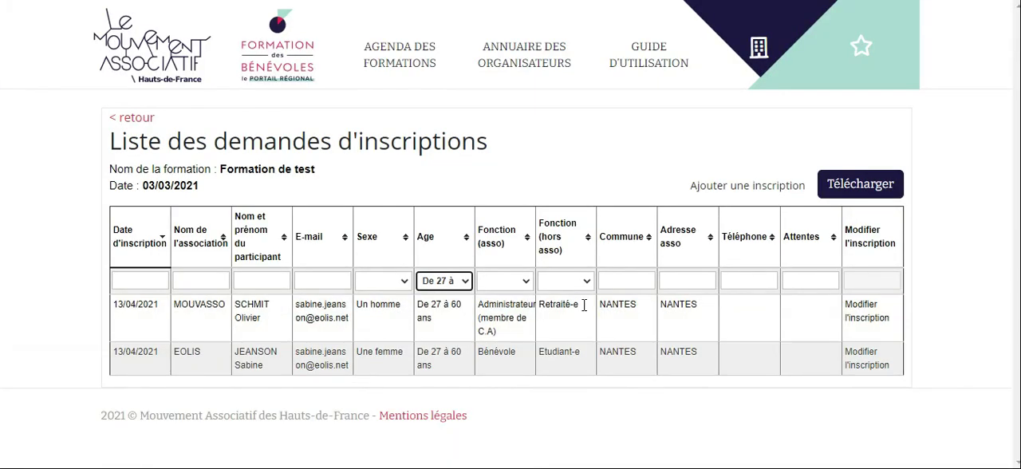
Clear the age filter so the list covers all registration requests for Formation de test
left_click(466, 282)
left_click(458, 299)
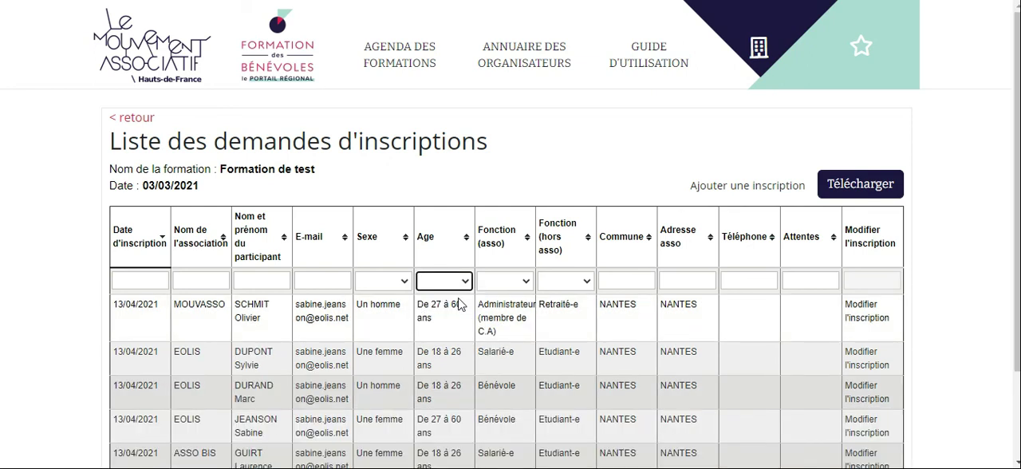
scroll(515, 318, "down", 2)
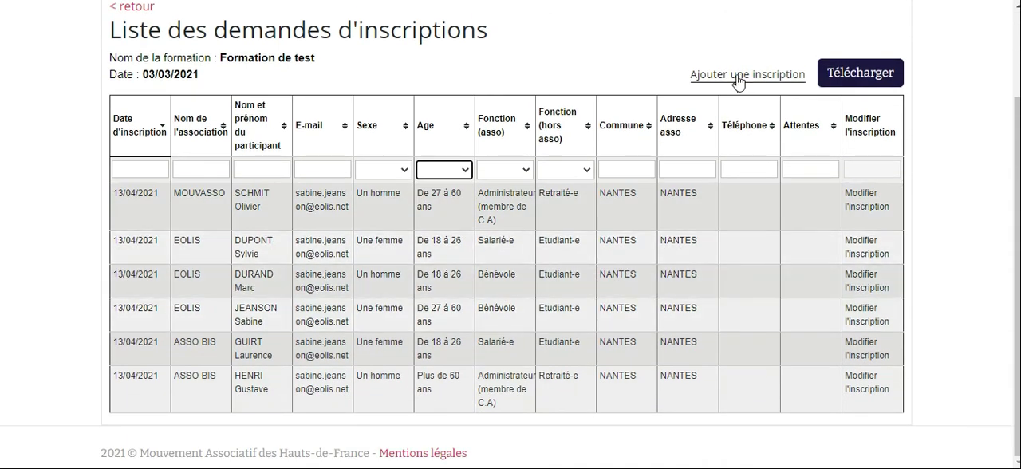
Open the blank form for adding a registration, review its fields, and cancel it without saving
left_click(738, 75)
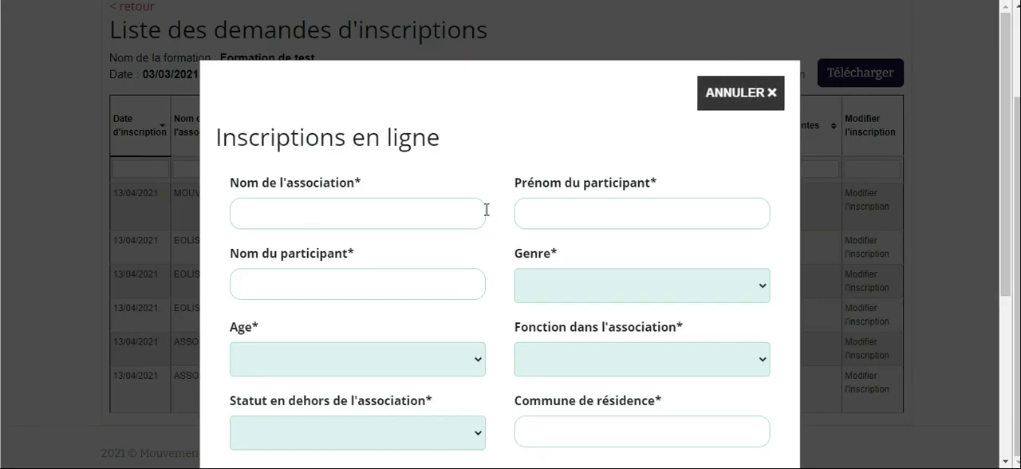
scroll(485, 209, "down", 3)
scroll(426, 324, "up", 3)
left_click(740, 97)
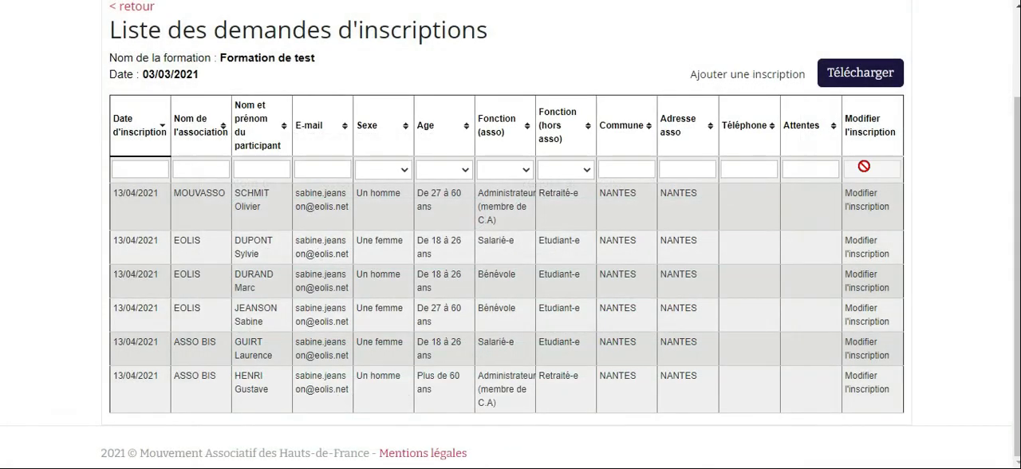
Review the MOUVASSO registration's edit form down to its delete option, cancel without changes, and return to the Formation de test record
left_click(866, 207)
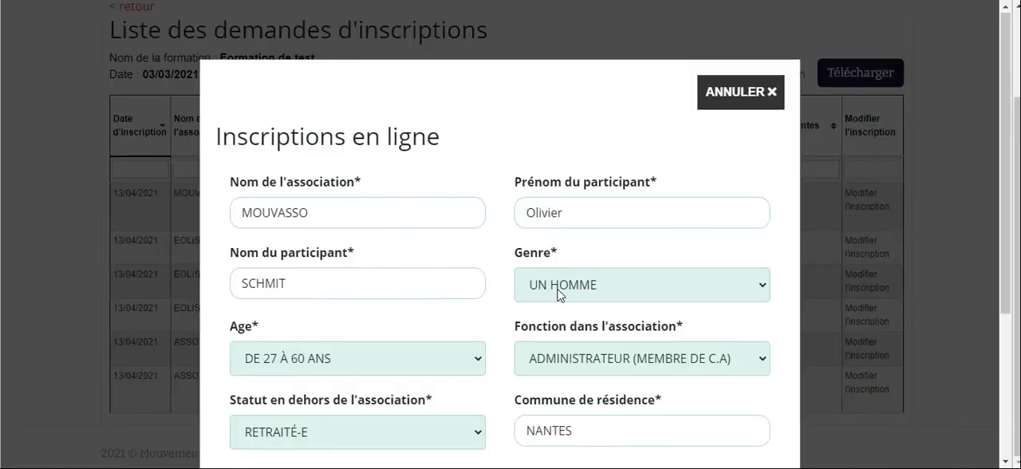
scroll(557, 294, "down", 3)
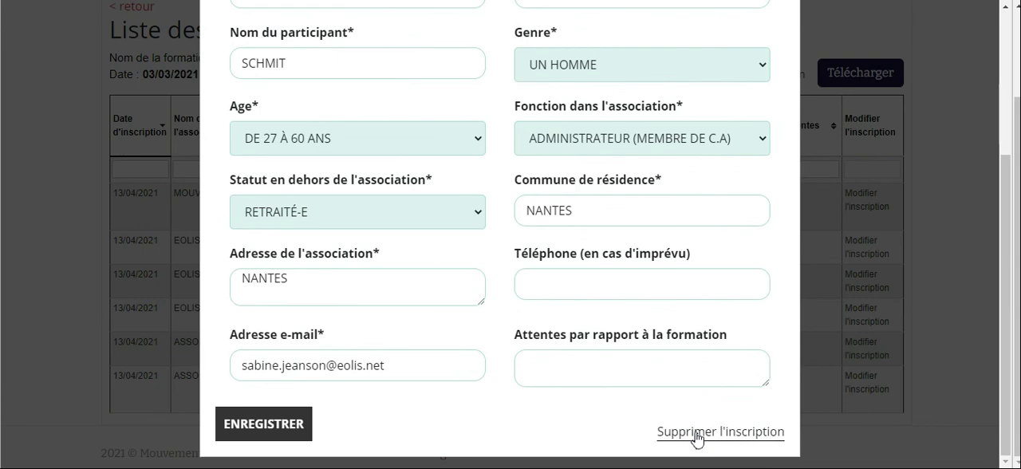
scroll(698, 437, "up", 3)
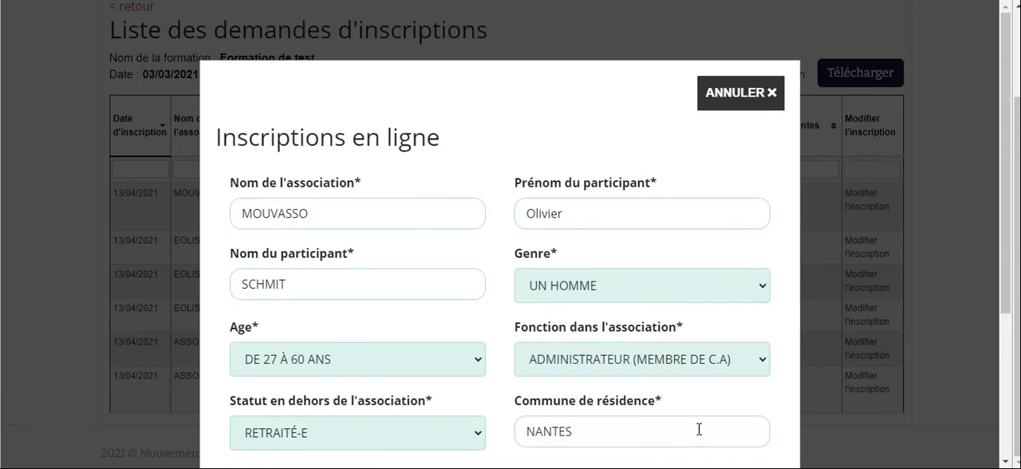
left_click(743, 93)
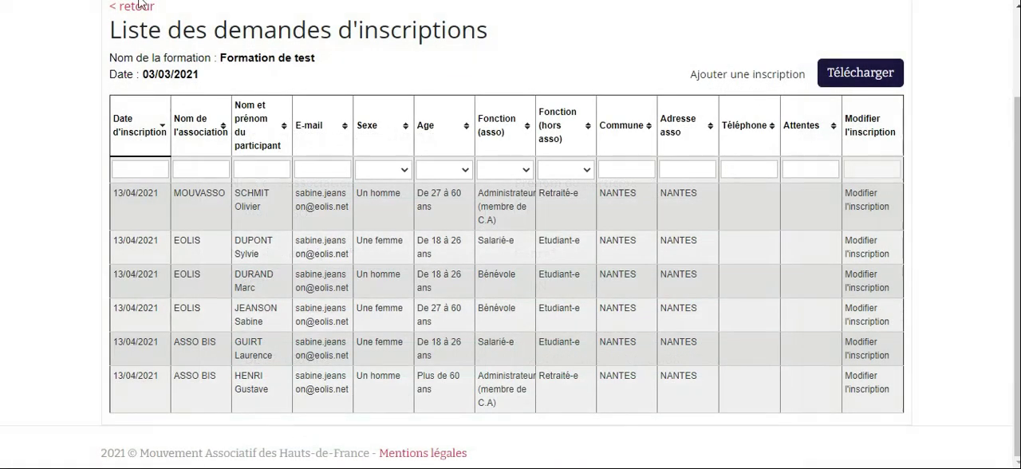
left_click(139, 4)
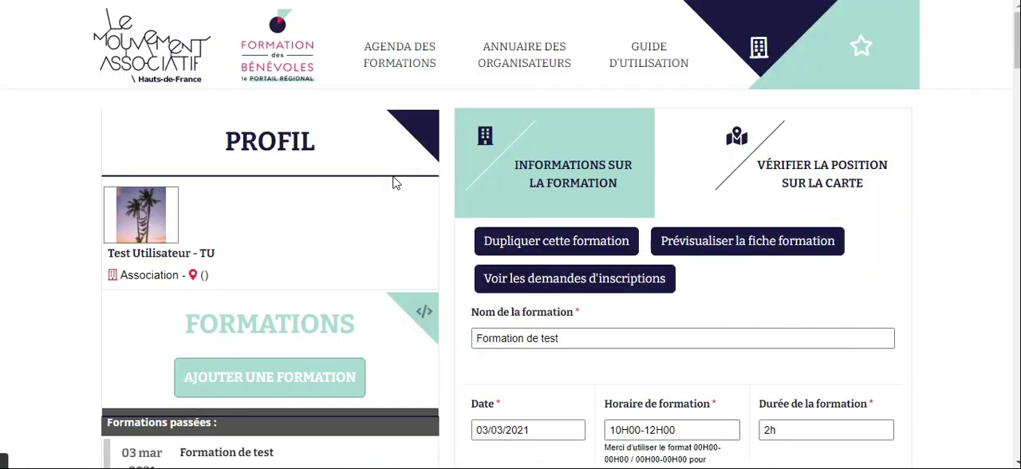